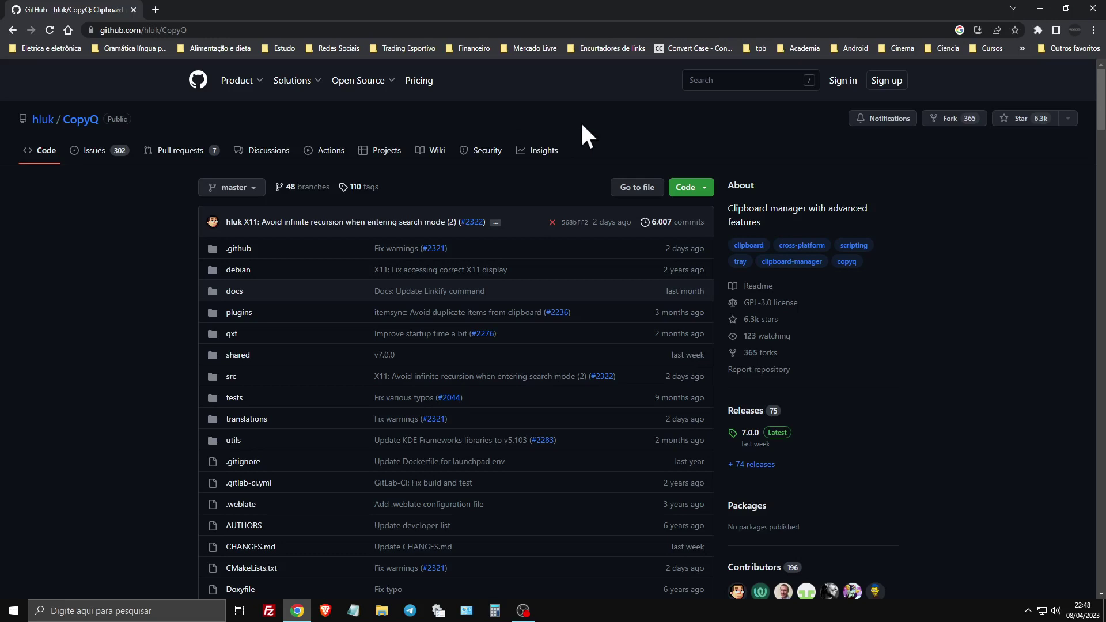
- Open the ANKI ENGLISH spreadsheet and look through its words down to the ones without definitions, starting at "deuce" in row 58
mouse_move(222, 104)
left_click(156, 7)
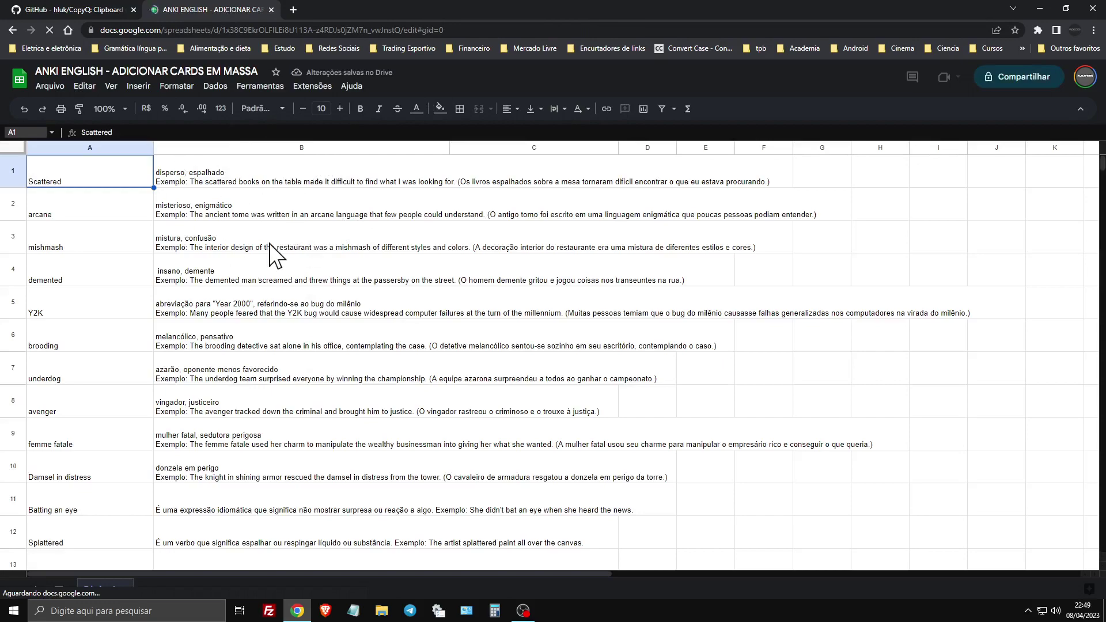
scroll(271, 248, "down", 3)
left_click(225, 249)
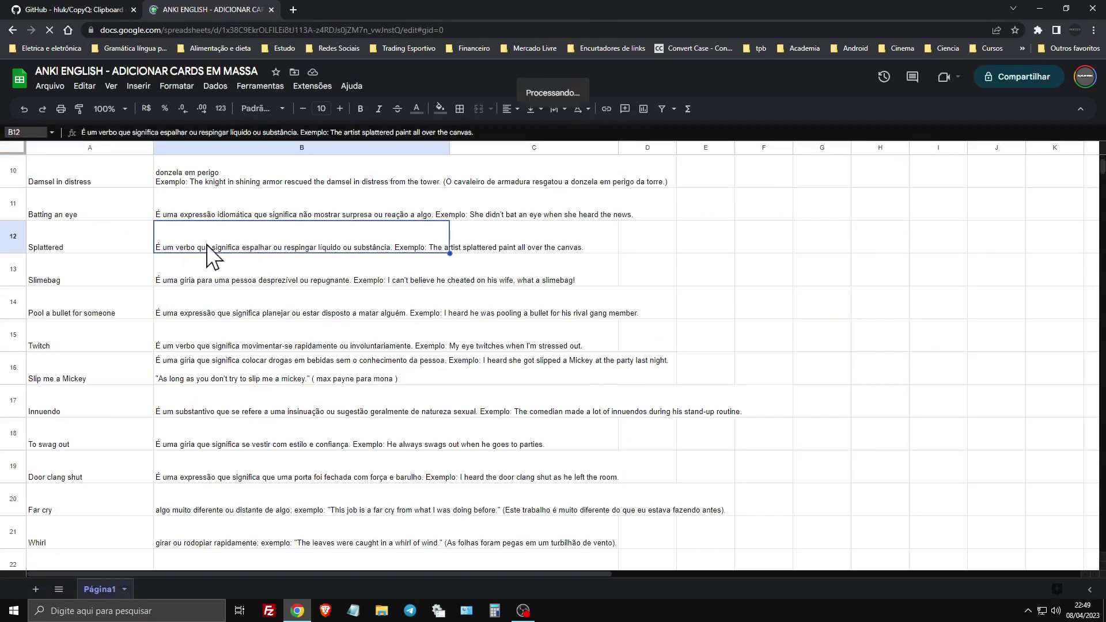
scroll(89, 239, "down", 15)
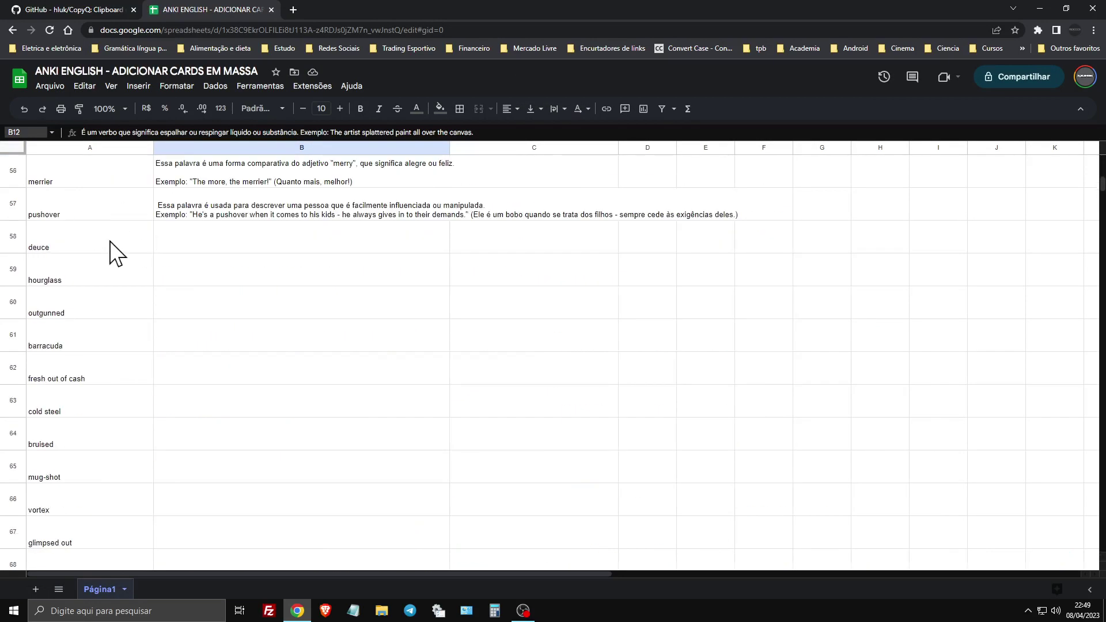
left_click(110, 241)
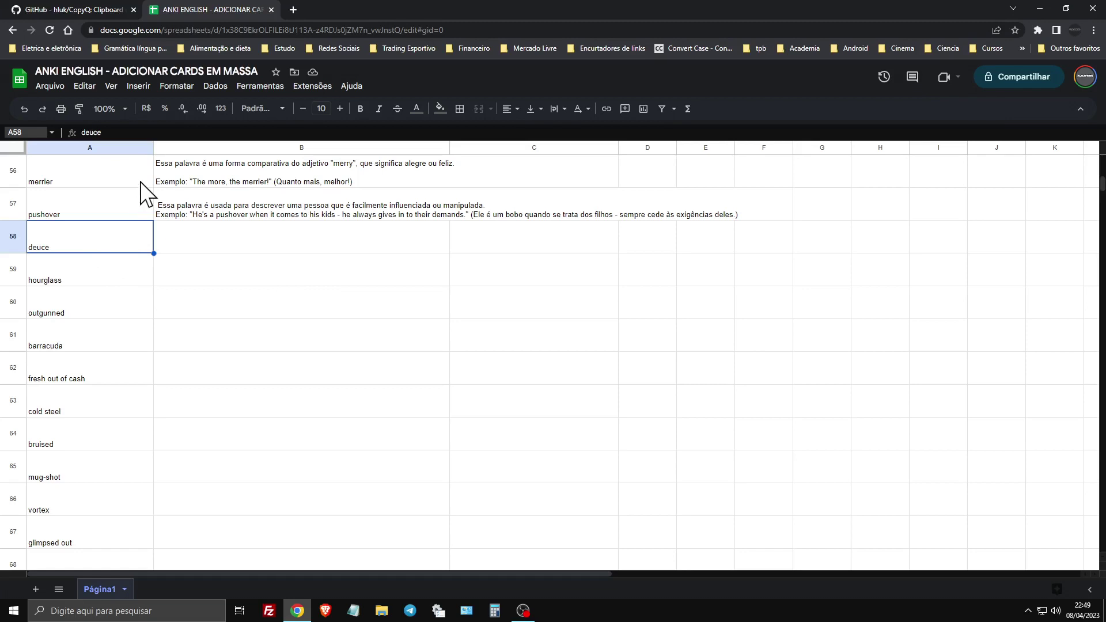
left_click(1029, 611)
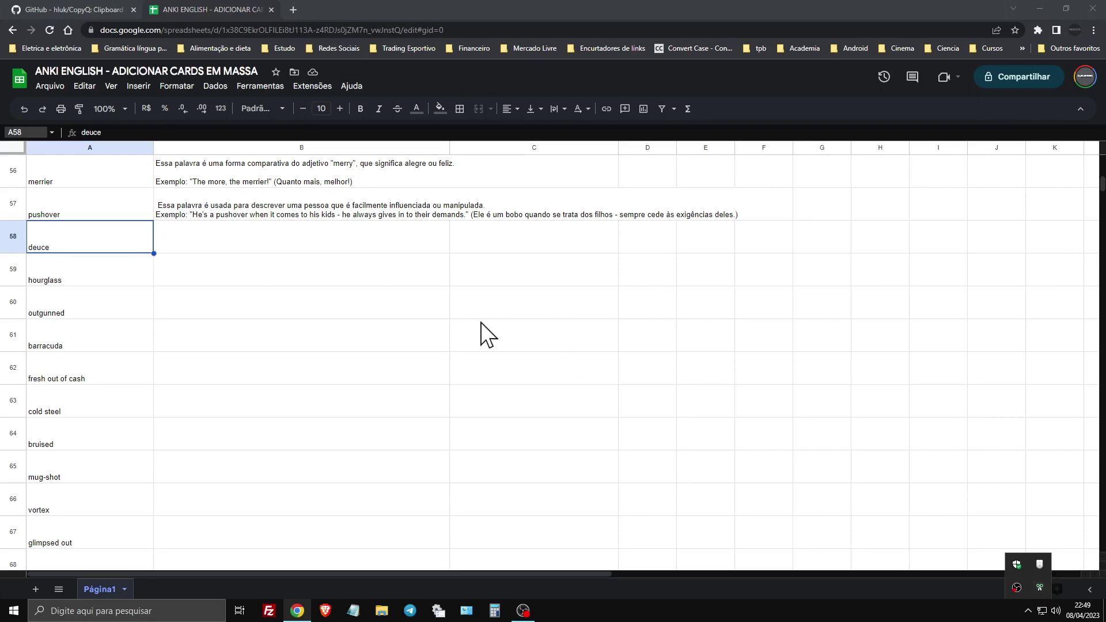
- Replace the spreadsheet with a Google search for CopyQ, visit the CopyQ GitHub Pages result and its releases page, and close that tab
middle_click(192, 8)
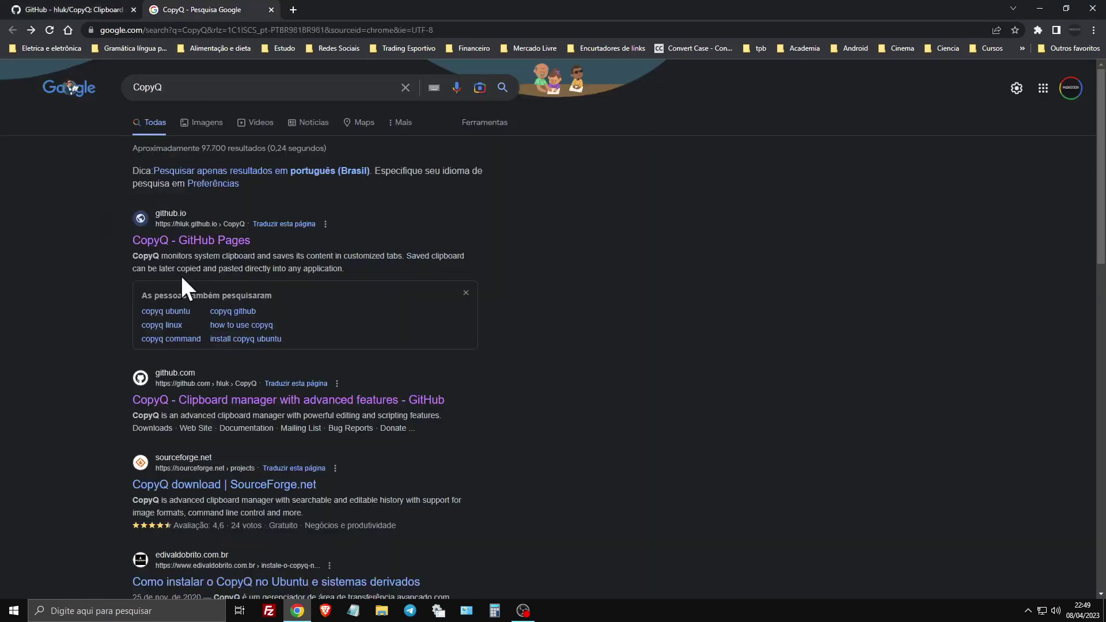
left_click(205, 243)
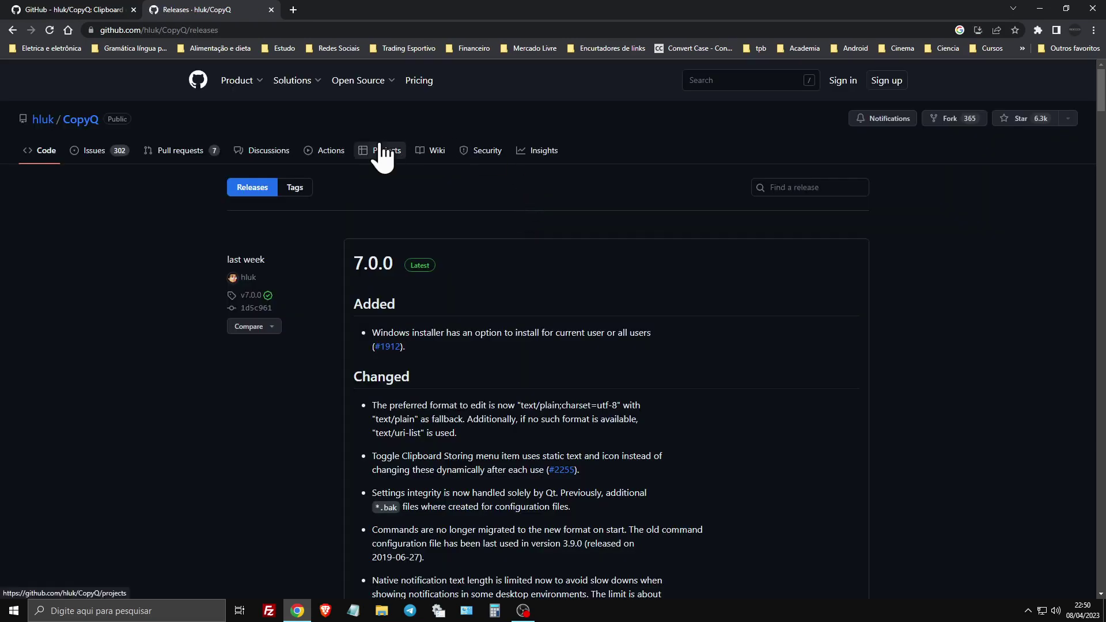
left_click(271, 10)
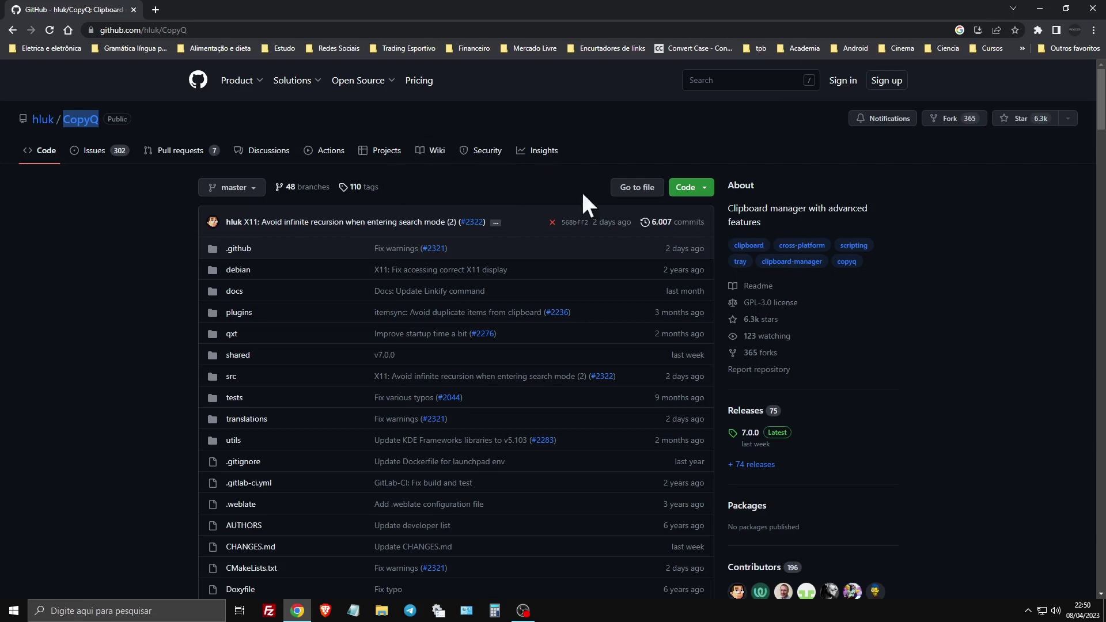
- Follow the portable zip package link in the README's Windows install section and go to the downloadable assets of release 7.0.0
scroll(692, 153, "down", 15)
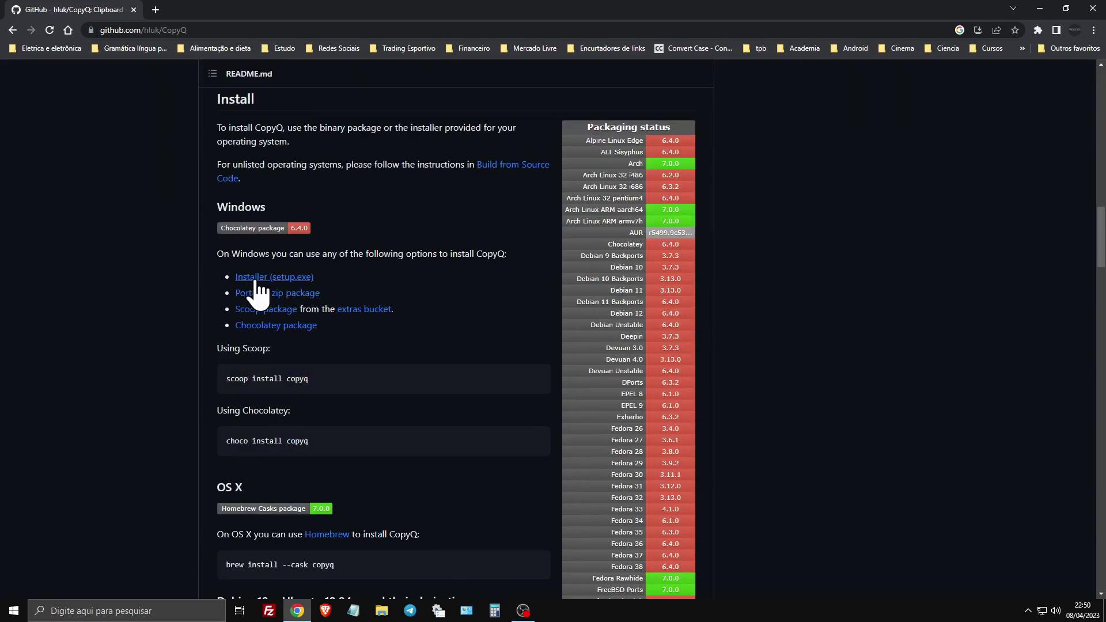
left_click(291, 295)
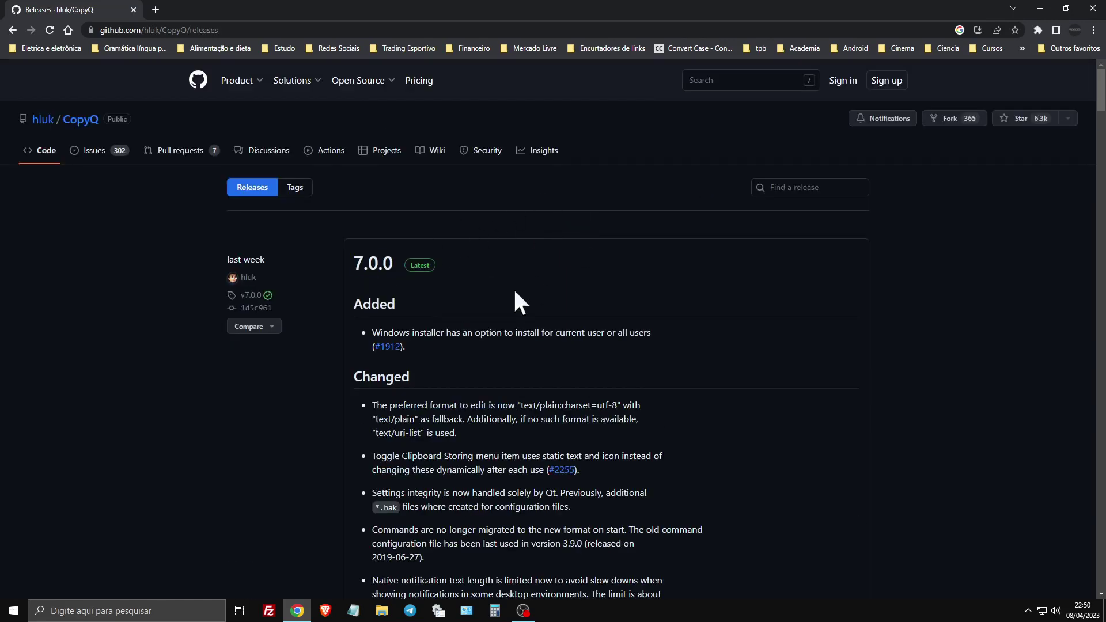
scroll(513, 288, "down", 8)
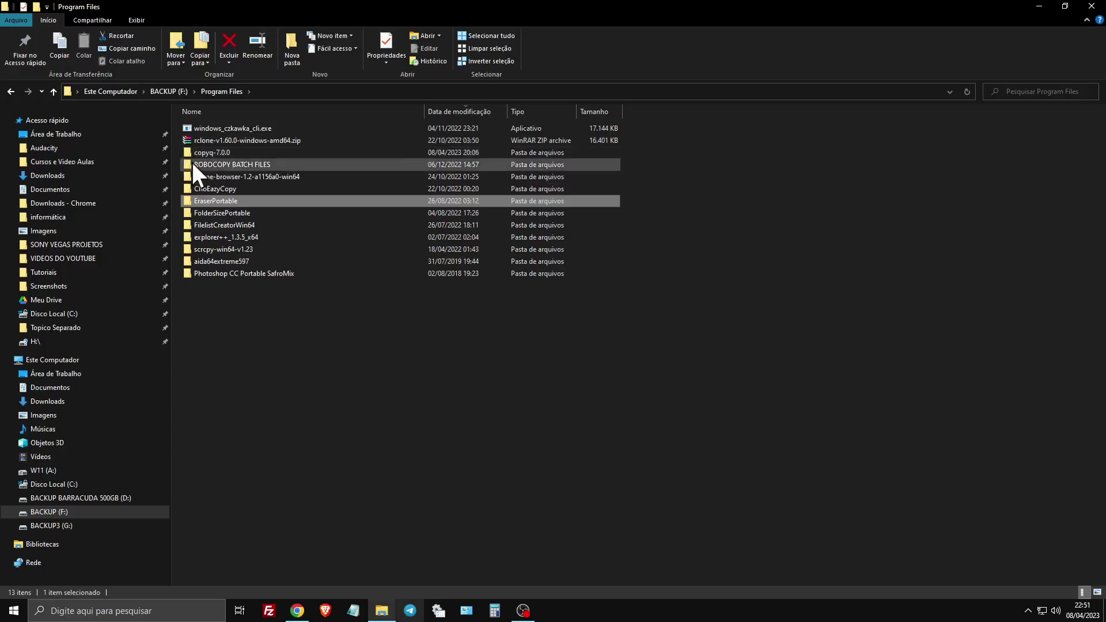
- In File Explorer, open the nested copyq-7.0.0 folders in Program Files on drive F:, locate copyq.exe and close the window
double_click(226, 151)
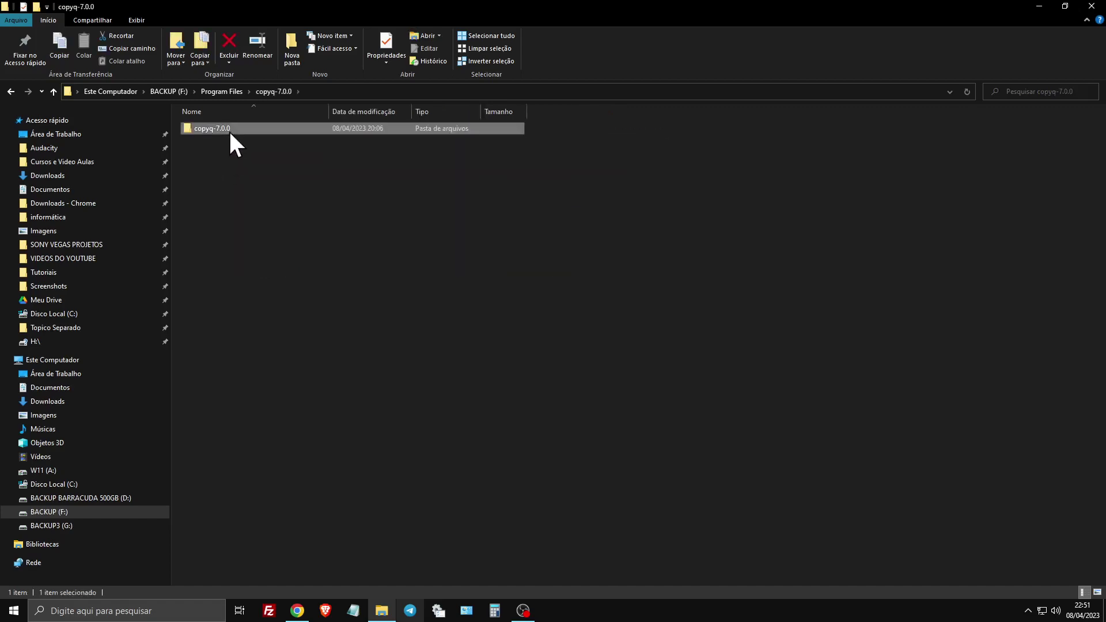
double_click(229, 129)
left_click(212, 276)
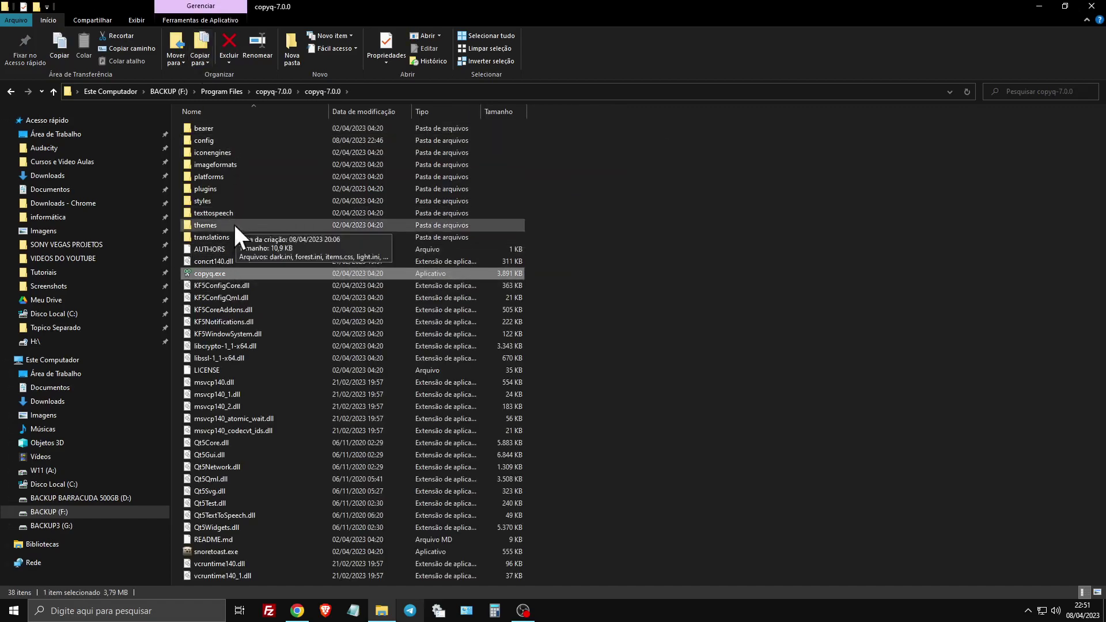
left_click(1092, 6)
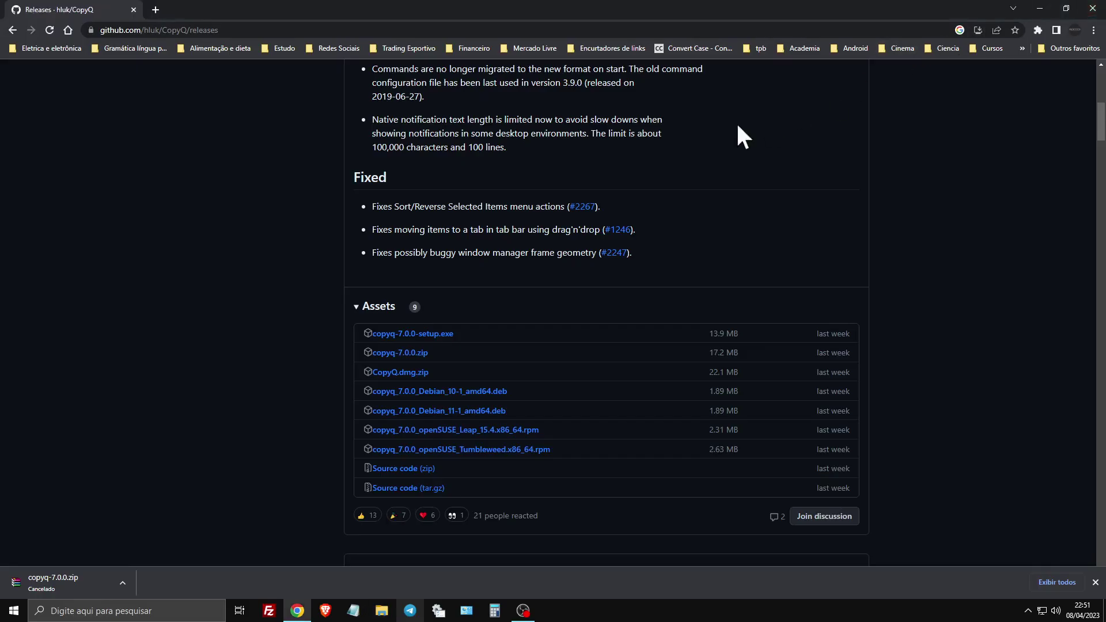
- Bring up the main window of the running CopyQ program to view its clipboard history, and hide it again
left_click(1029, 611)
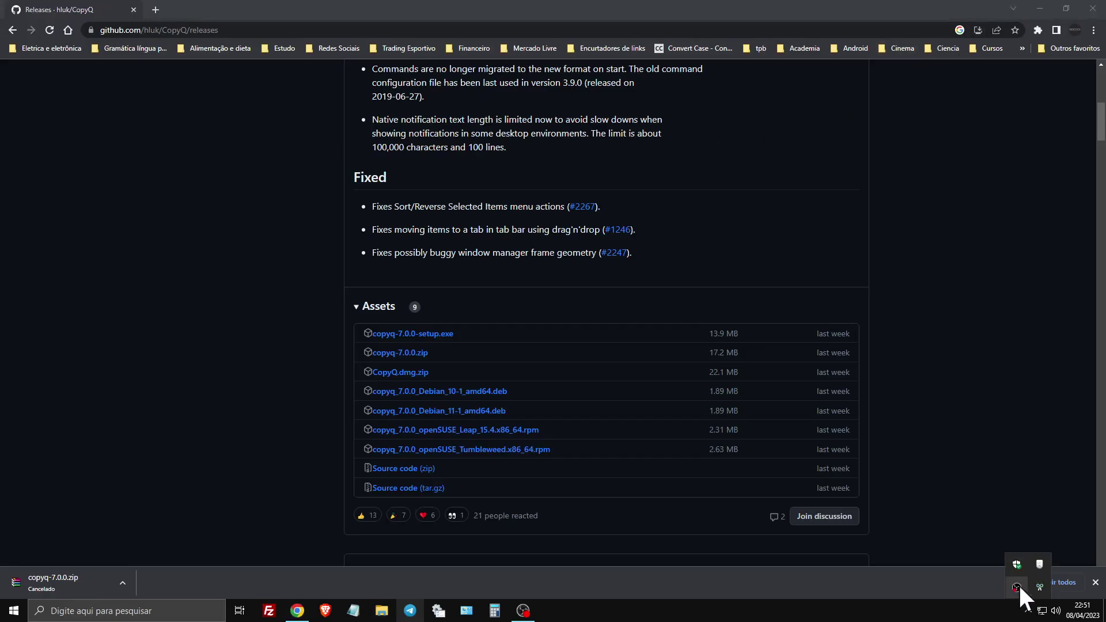
left_click(1037, 587)
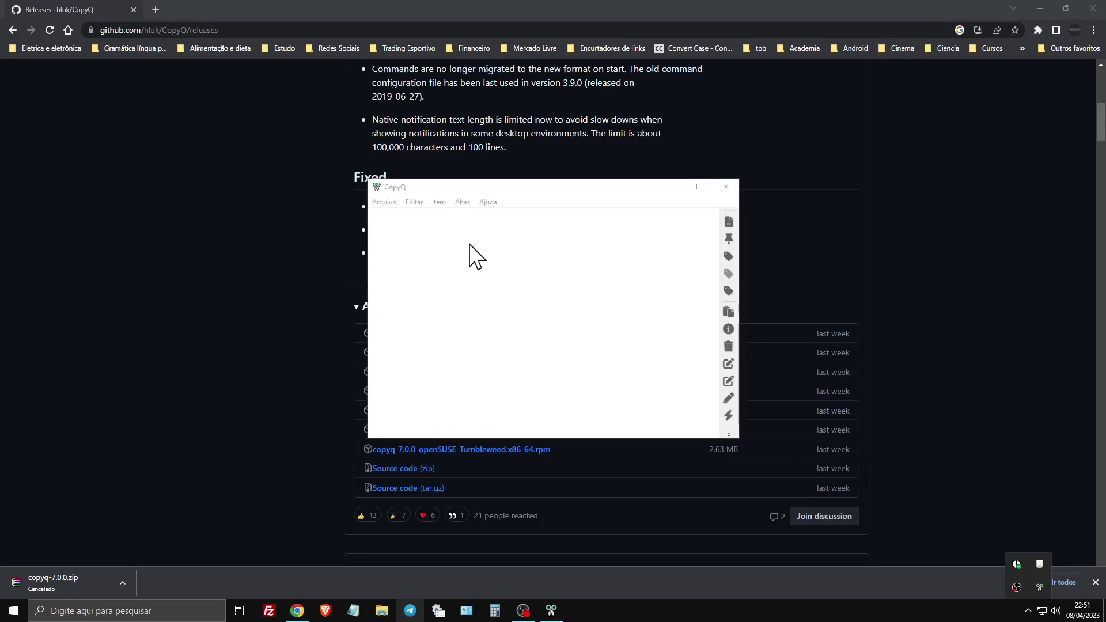
key("Escape")
left_click(1039, 587)
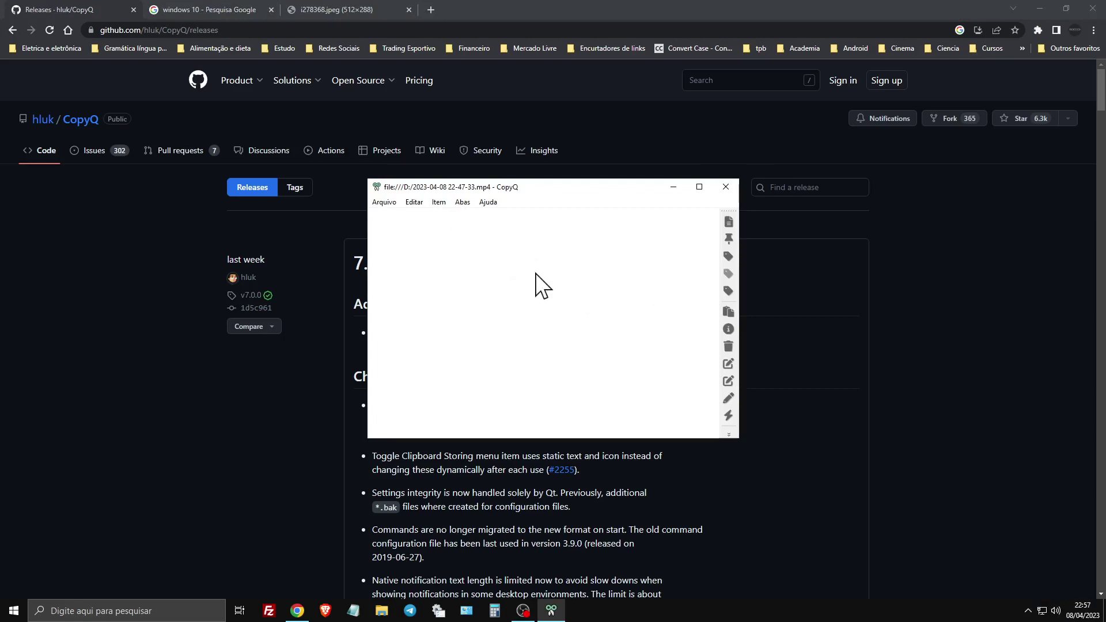
key("Escape")
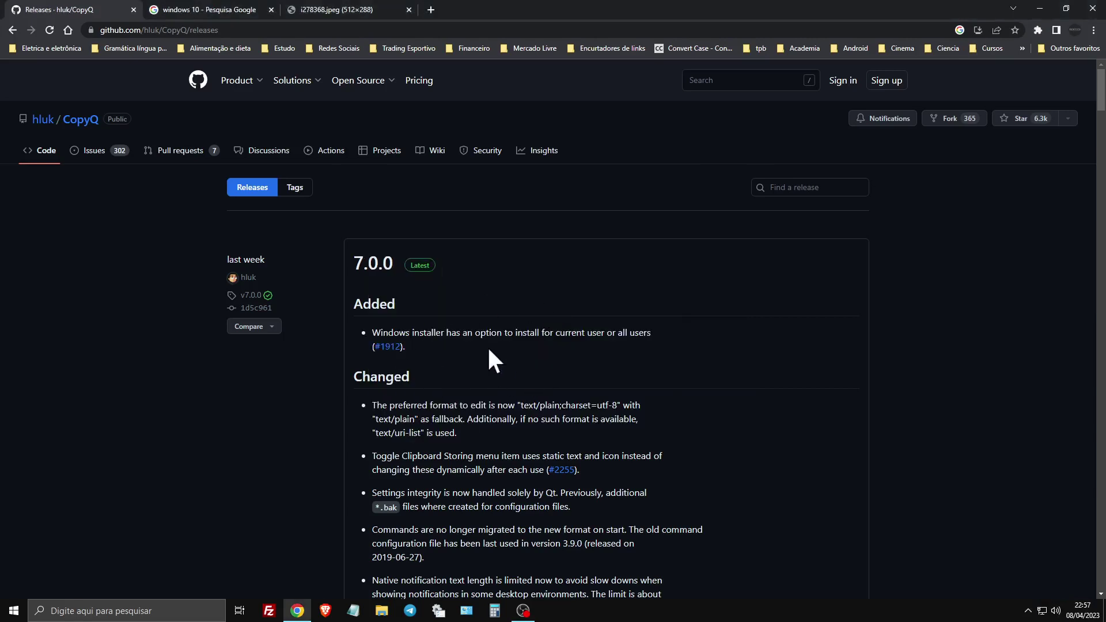
- Copy the words "installer", "format", "Clipboard" and "length" one by one from the 7.0.0 release notes
double_click(429, 332)
double_click(441, 405)
double_click(423, 456)
right_click(421, 454)
left_click(464, 459)
scroll(478, 438, "down", 3)
double_click(480, 427)
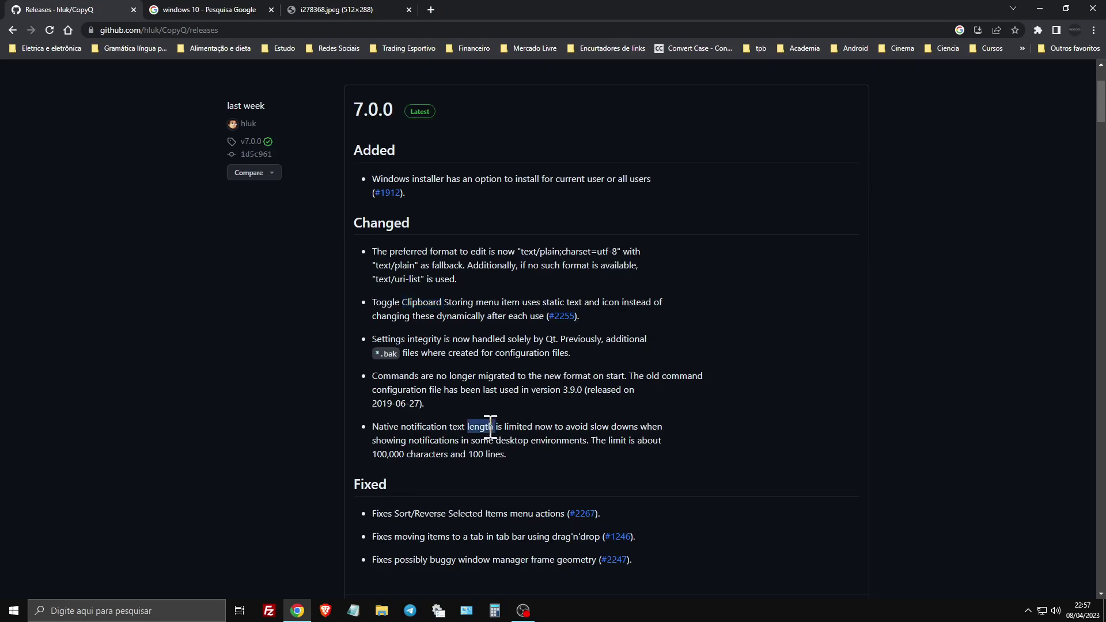
- Open the CopyQ clipboard history and browse through the copied words
left_click(1029, 611)
left_click(1040, 587)
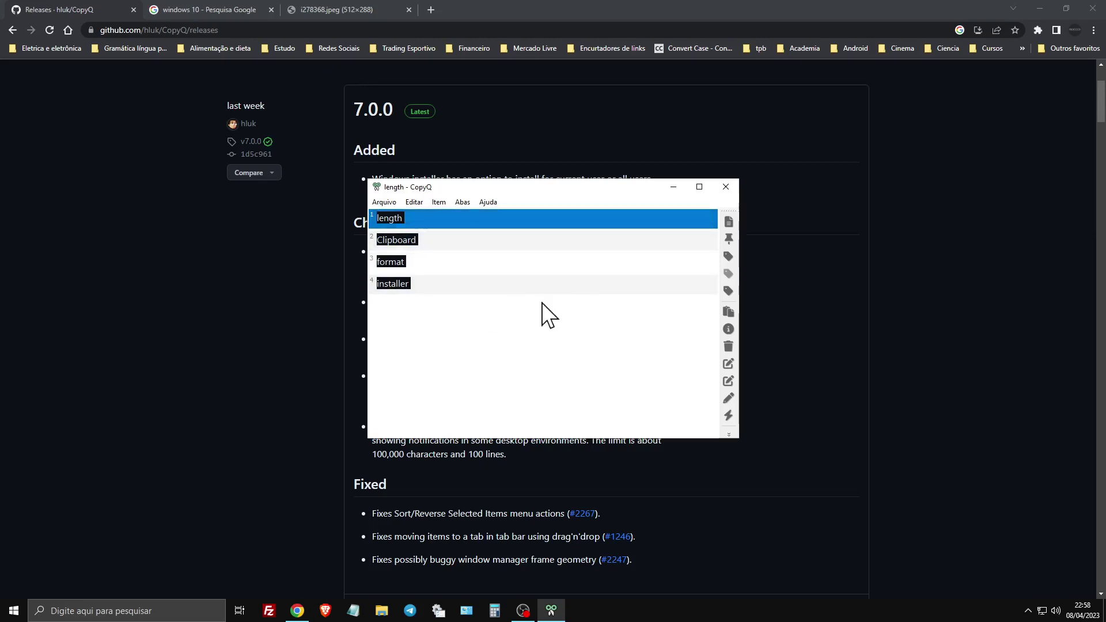
key("Down")
key("Down")
key("Down")
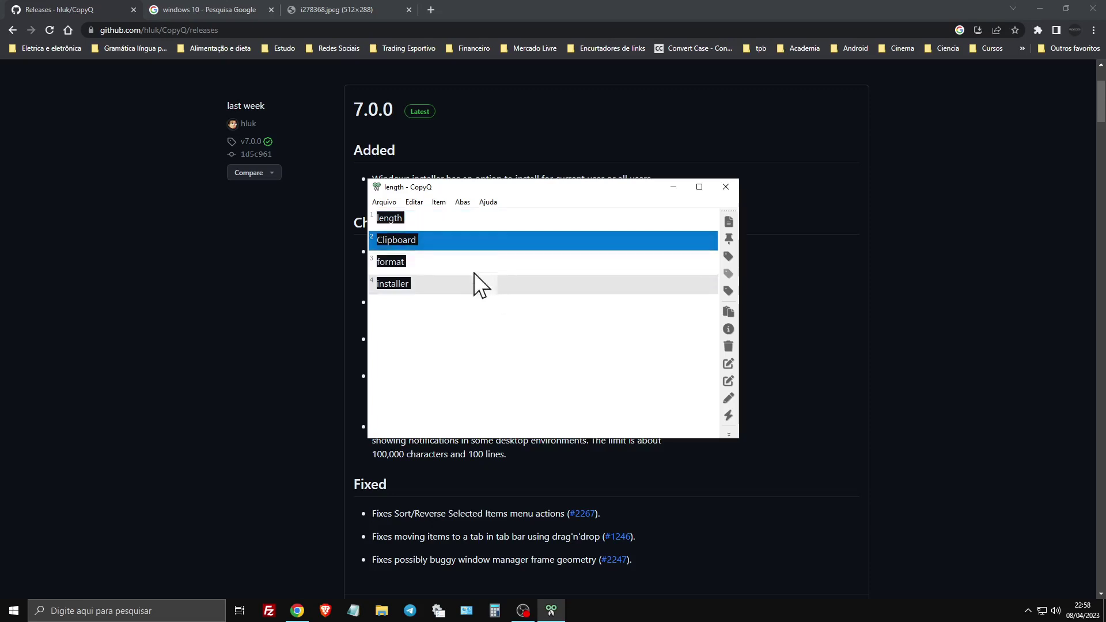
- View the "length" entry in the editor and close it, and make the "Clipboard" entry the current clipboard content
left_click(441, 218)
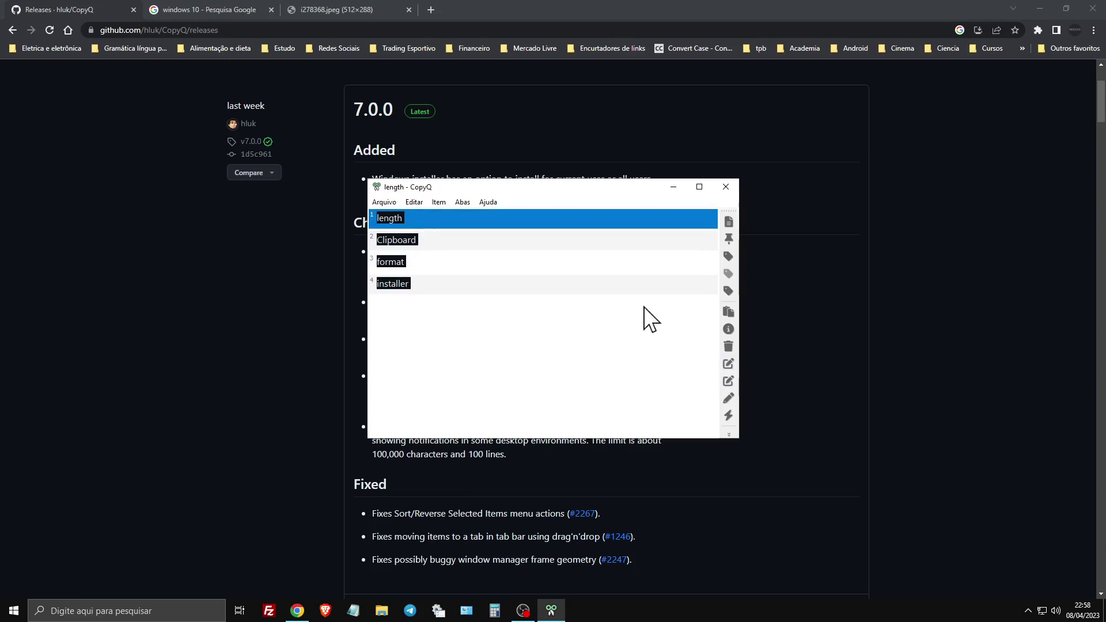
left_click(726, 364)
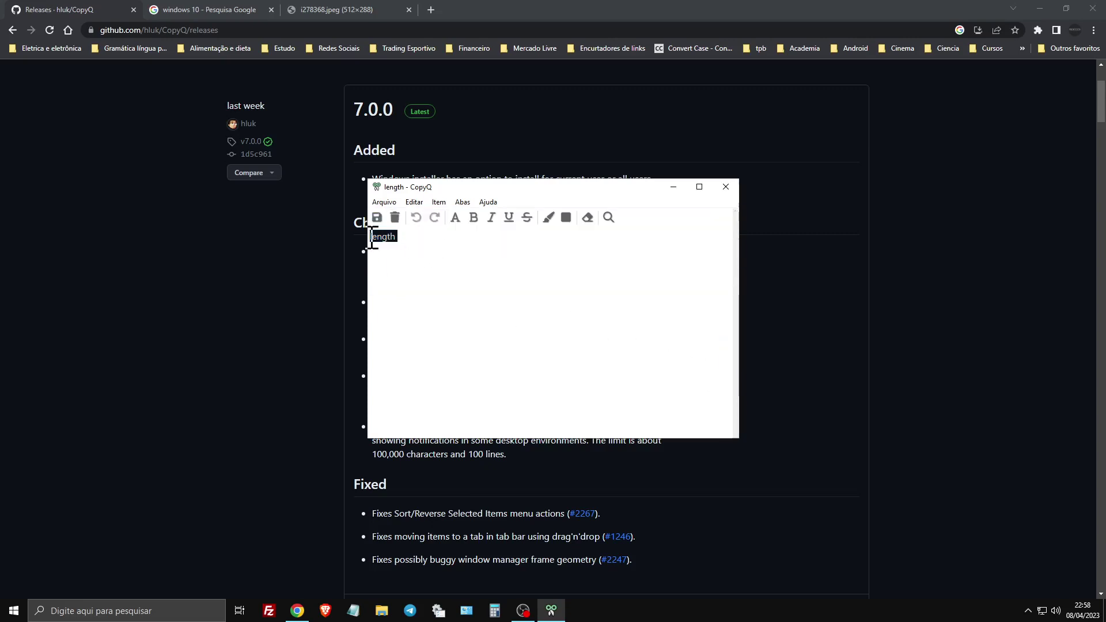
key("Escape")
left_click(419, 245)
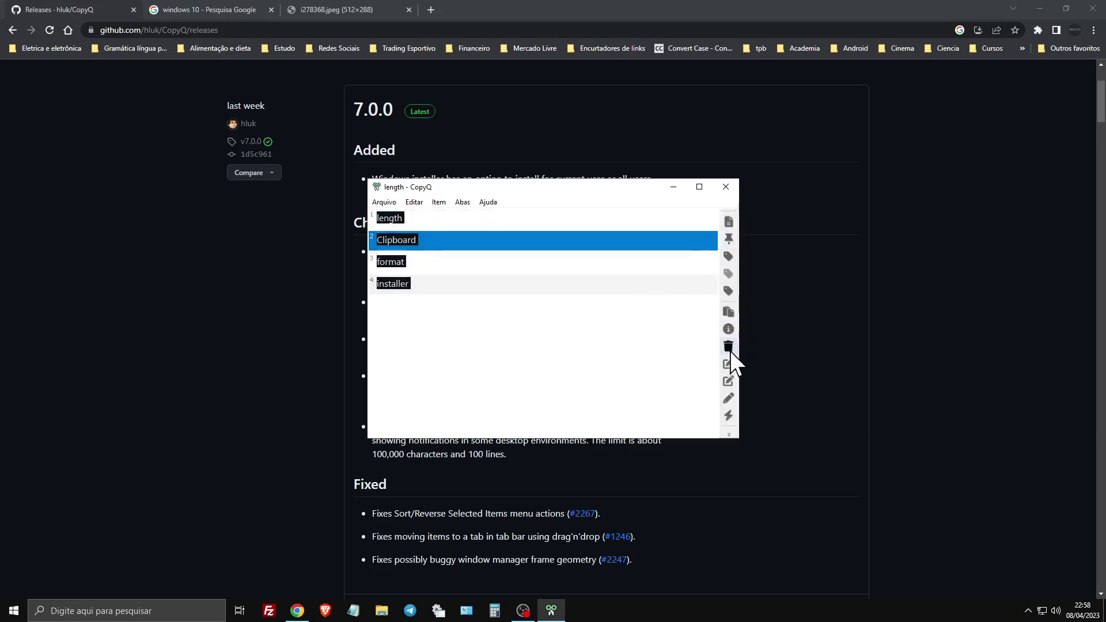
left_click(727, 313)
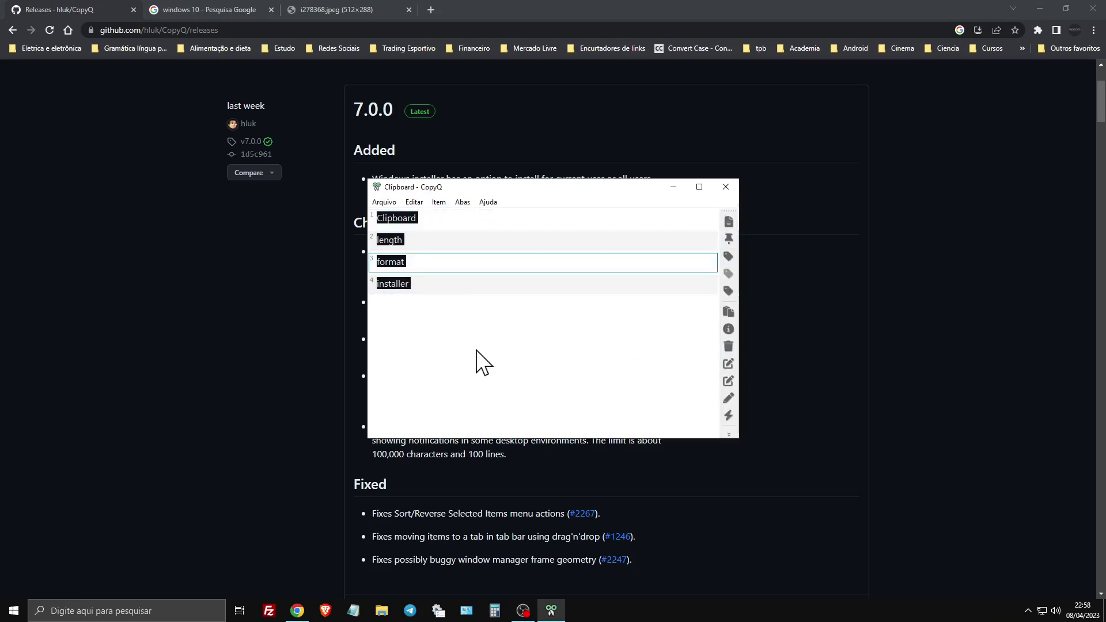
- Copy the Windows wallpaper image i278368.jpeg from its open browser tab to the clipboard
left_click(345, 7)
left_click(250, 5)
left_click(340, 9)
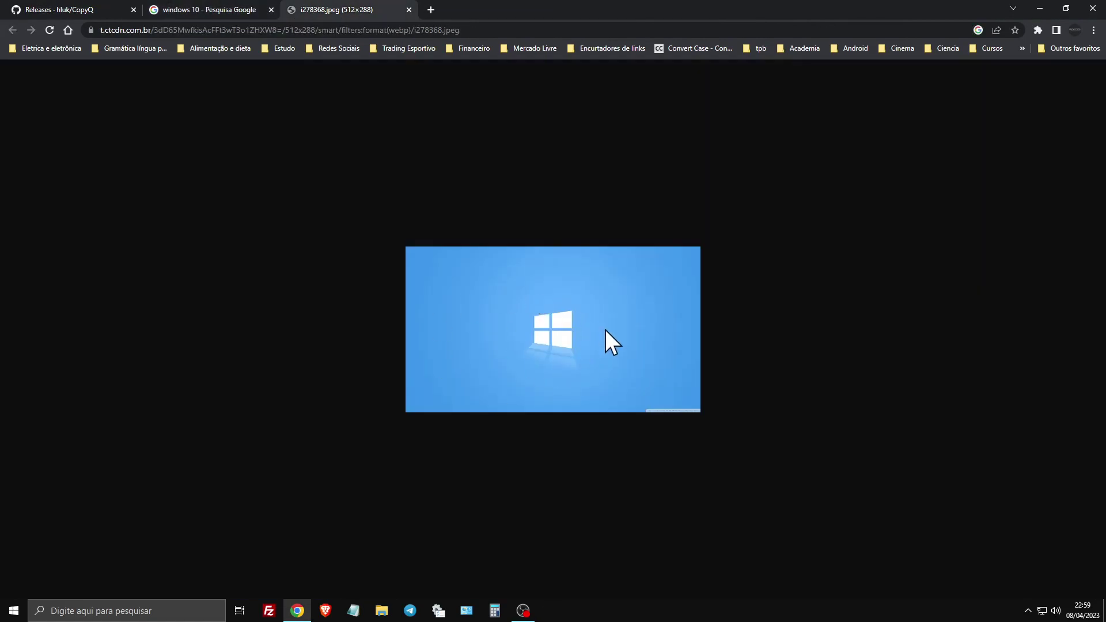
right_click(499, 288)
left_click(556, 324)
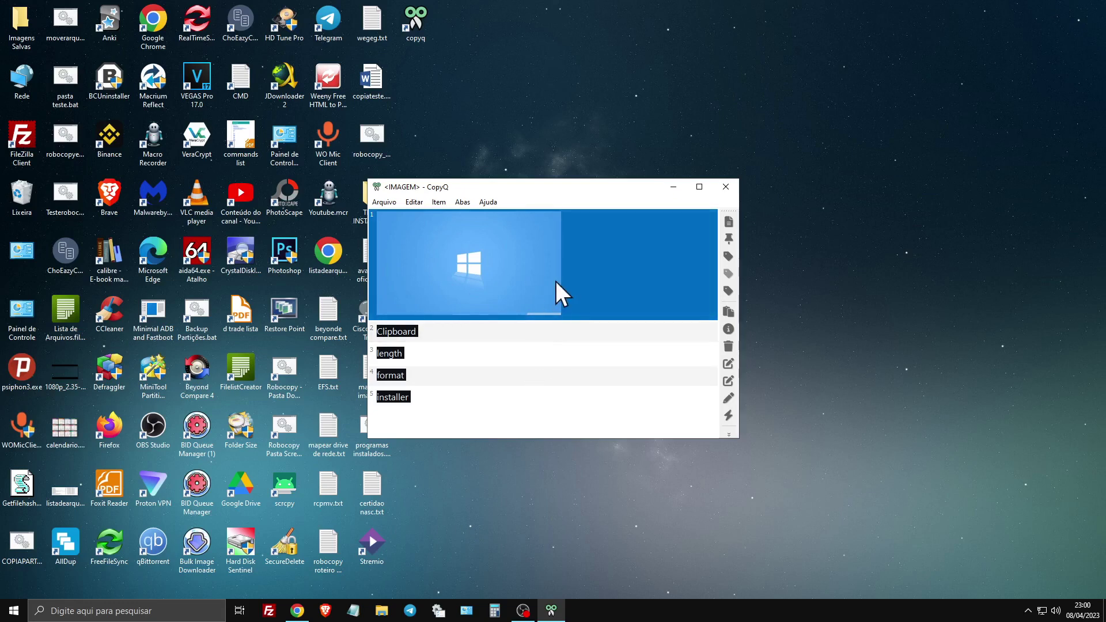
- Delete the Windows image entry from the CopyQ clipboard history
left_click(486, 354)
left_click(465, 310)
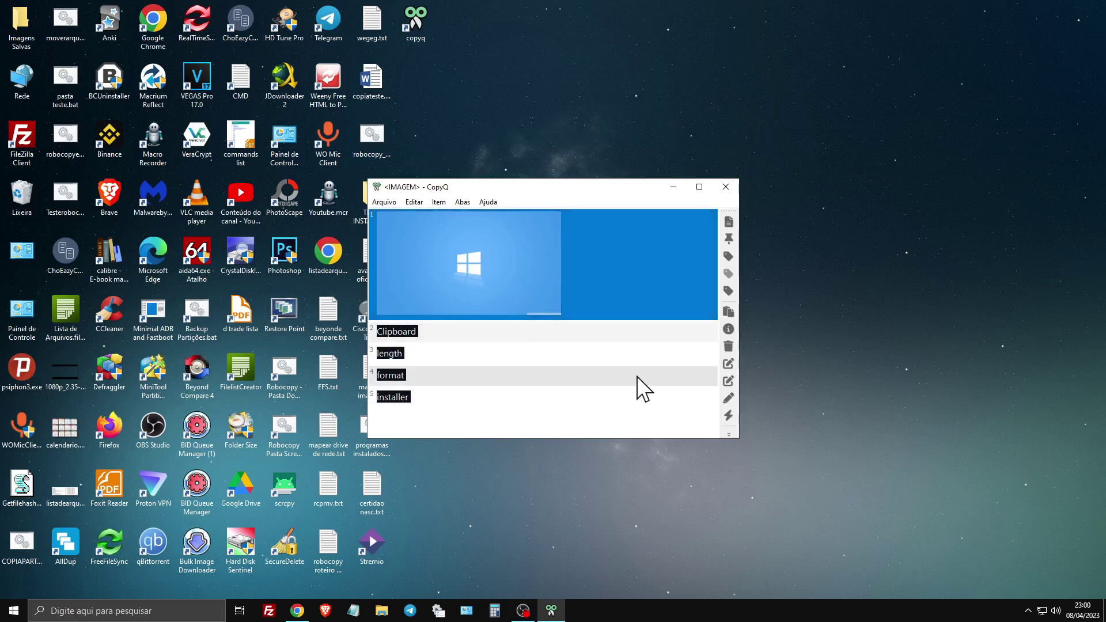
left_click(728, 346)
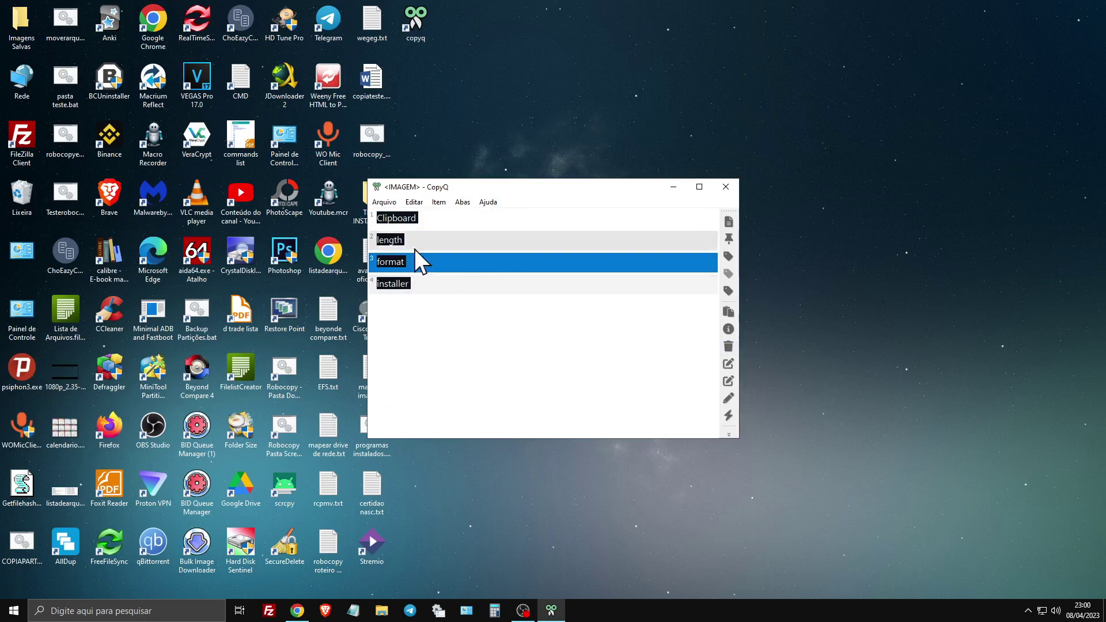
- Select all the history entries and paste them together into the untitled Notepad document
key("ctrl+a")
left_click(506, 368)
key("ctrl+a")
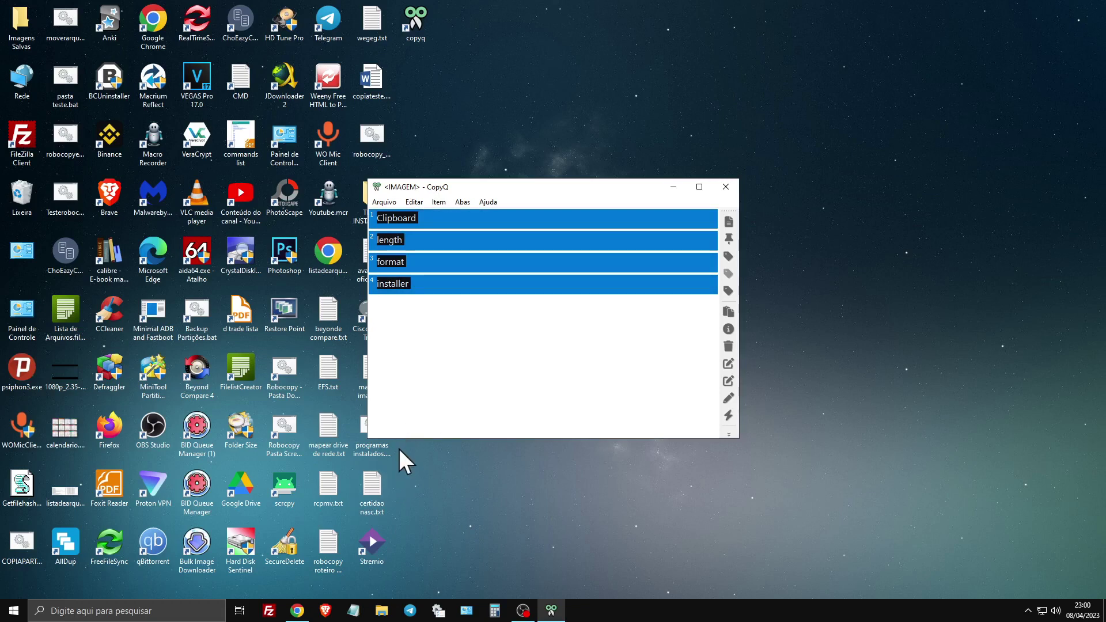
key("Return")
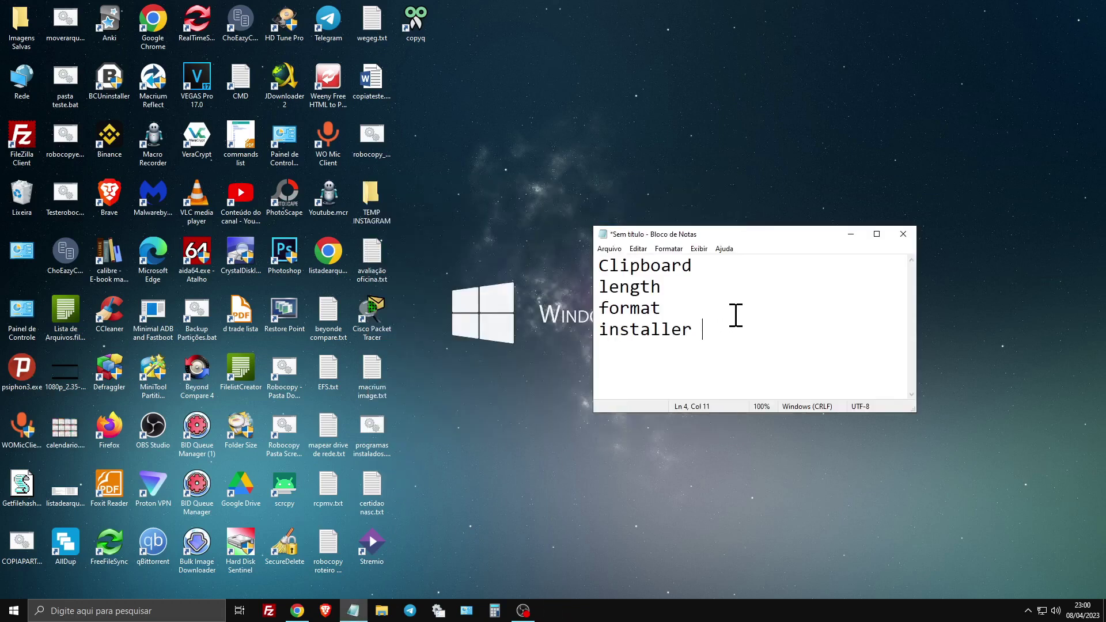
- Close the untitled Notepad document without saving its changes
left_click(903, 235)
key("Tab")
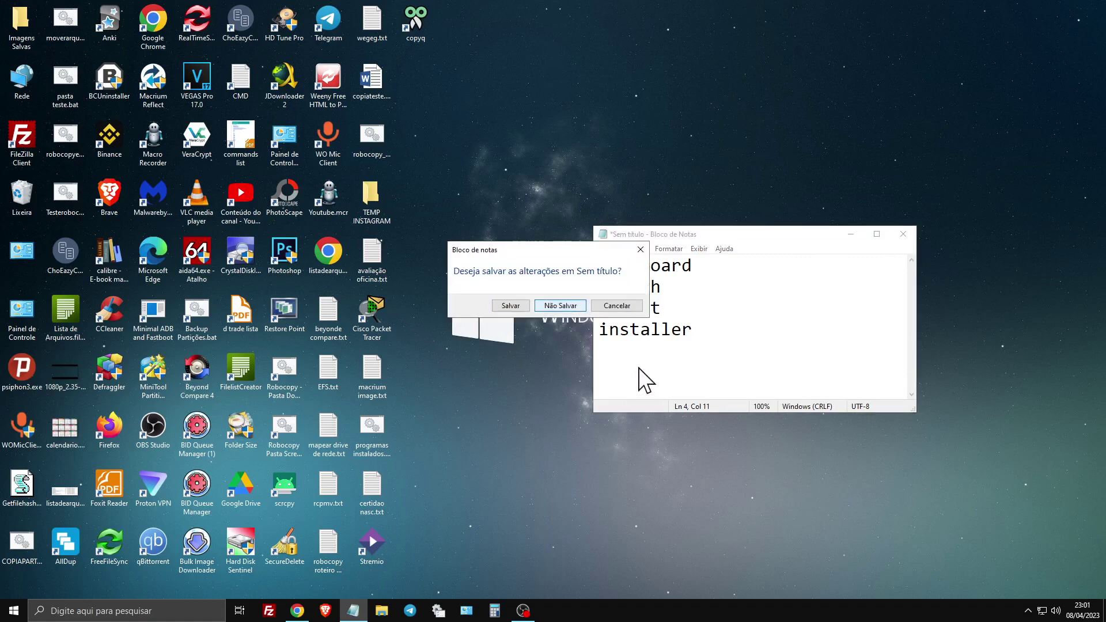
key("Return")
- Reopen the CopyQ history, open the four selected entries together in the editor and select all of their text
key("ctrl+shift+v")
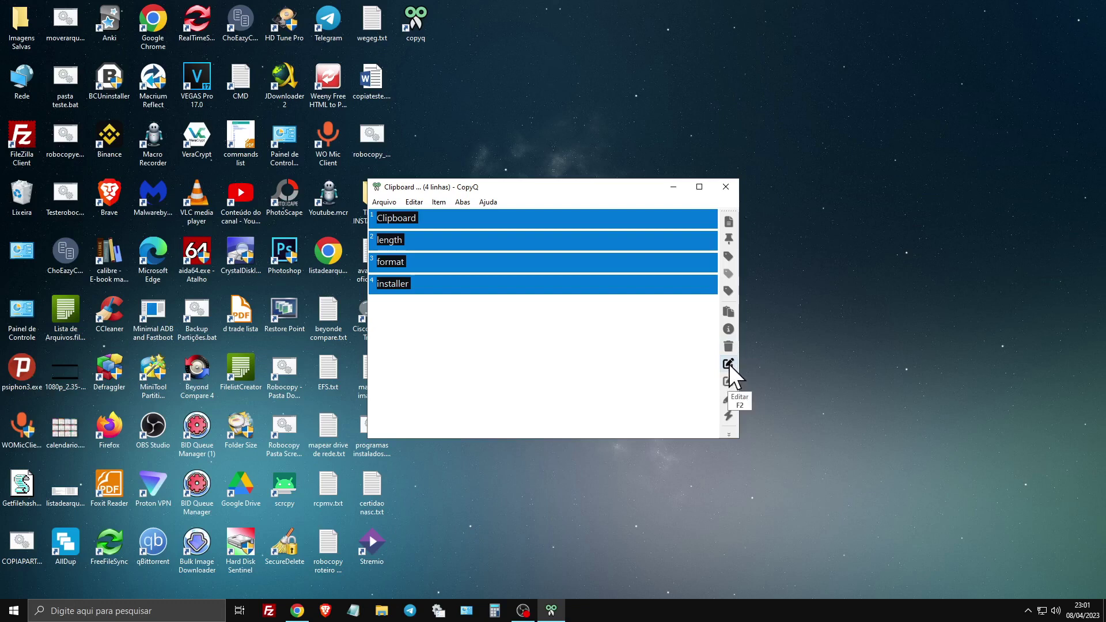
left_click(729, 364)
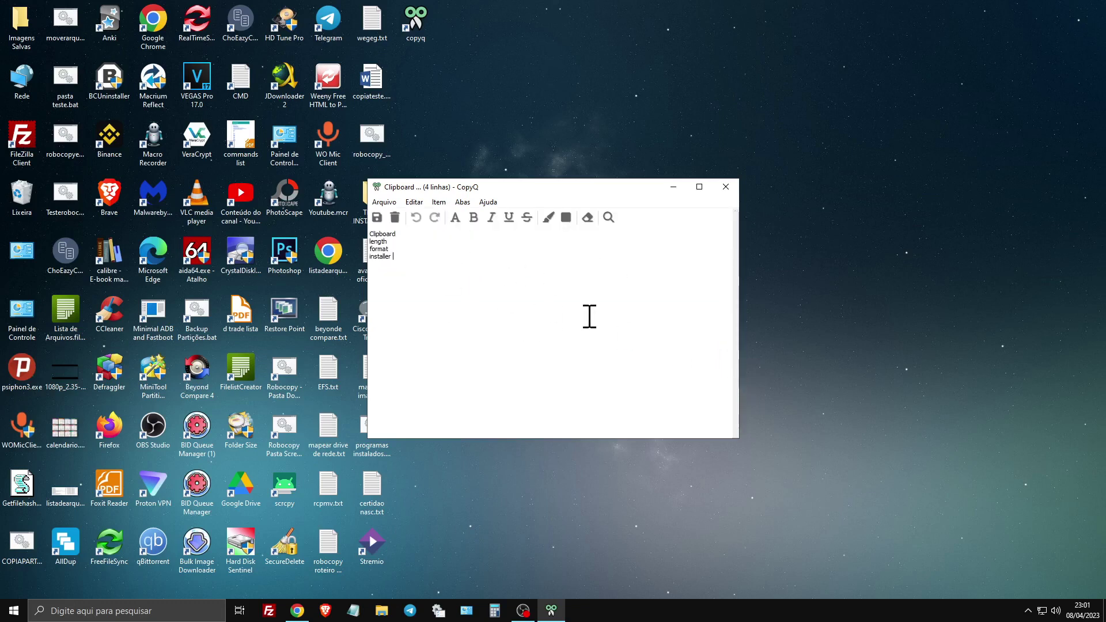
left_click_drag(412, 259, 353, 230)
left_click(424, 269)
left_click_drag(409, 258, 356, 233)
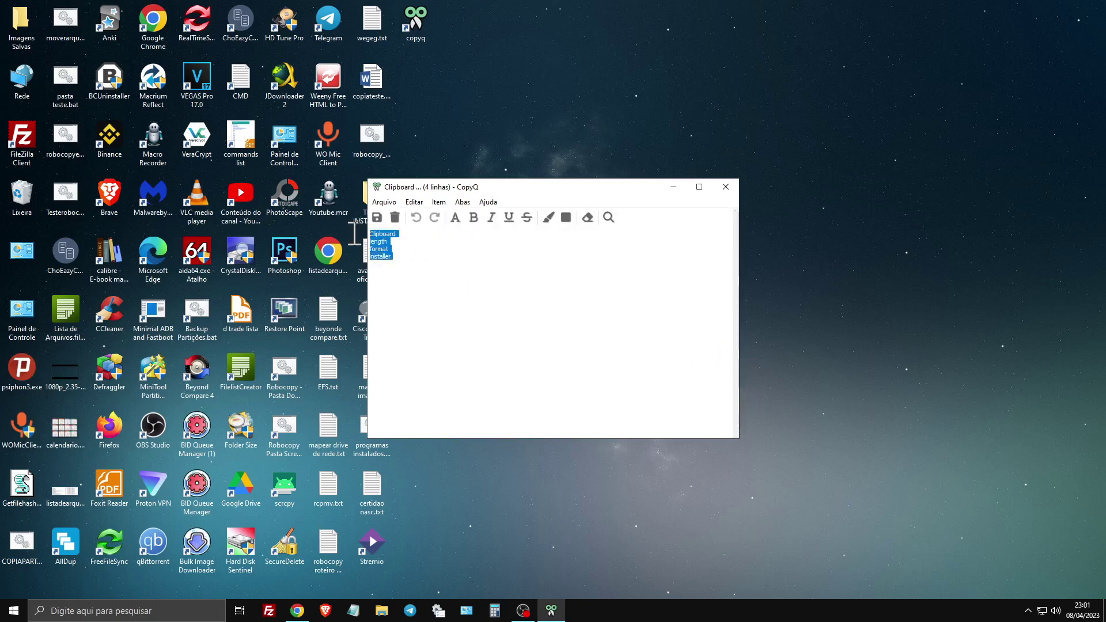
- Make the combined four-line text bold, check the font selection dialog and save the text to the history
left_click(473, 220)
left_click(454, 220)
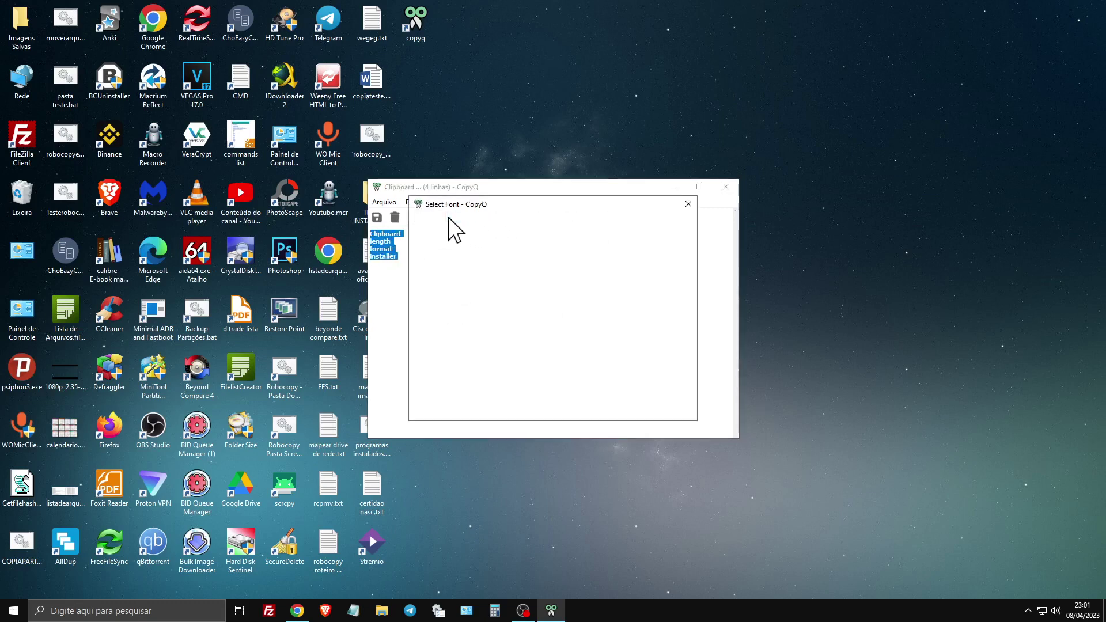
left_click(667, 408)
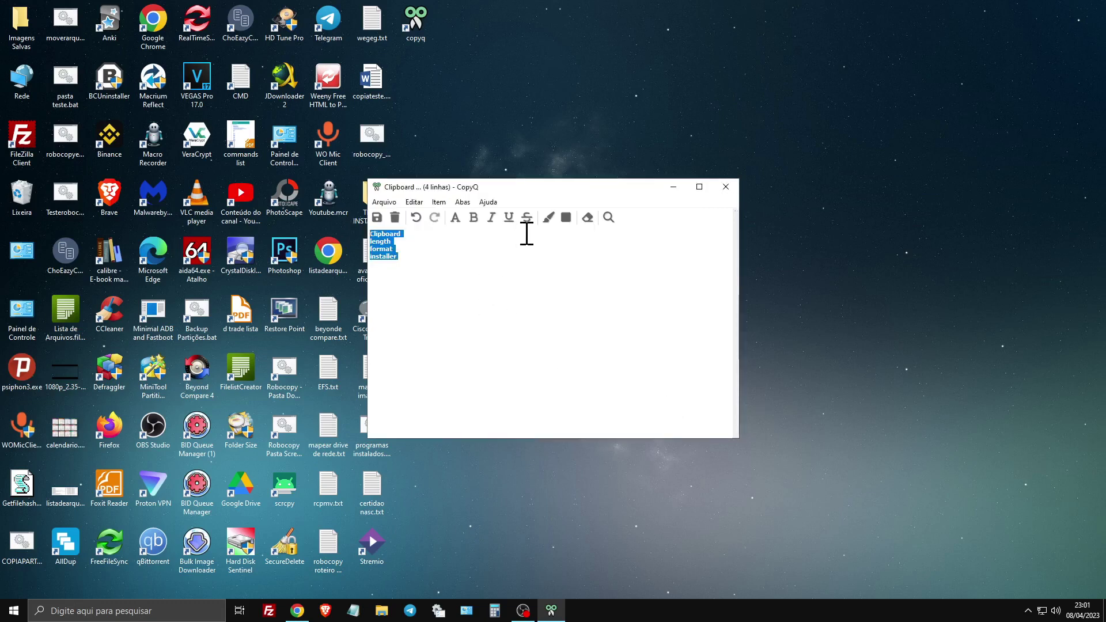
left_click(376, 218)
- Delete the combined four-line entry from the history, and select and deselect all the remaining entries
left_click(435, 233)
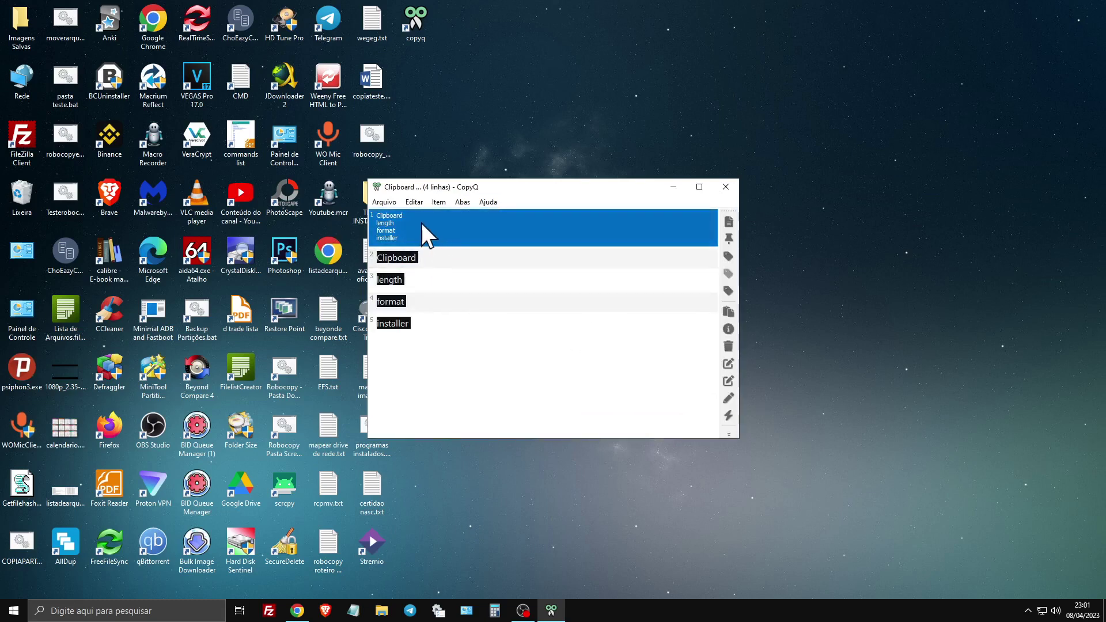
key("Delete")
left_click(477, 343)
key("ctrl+a")
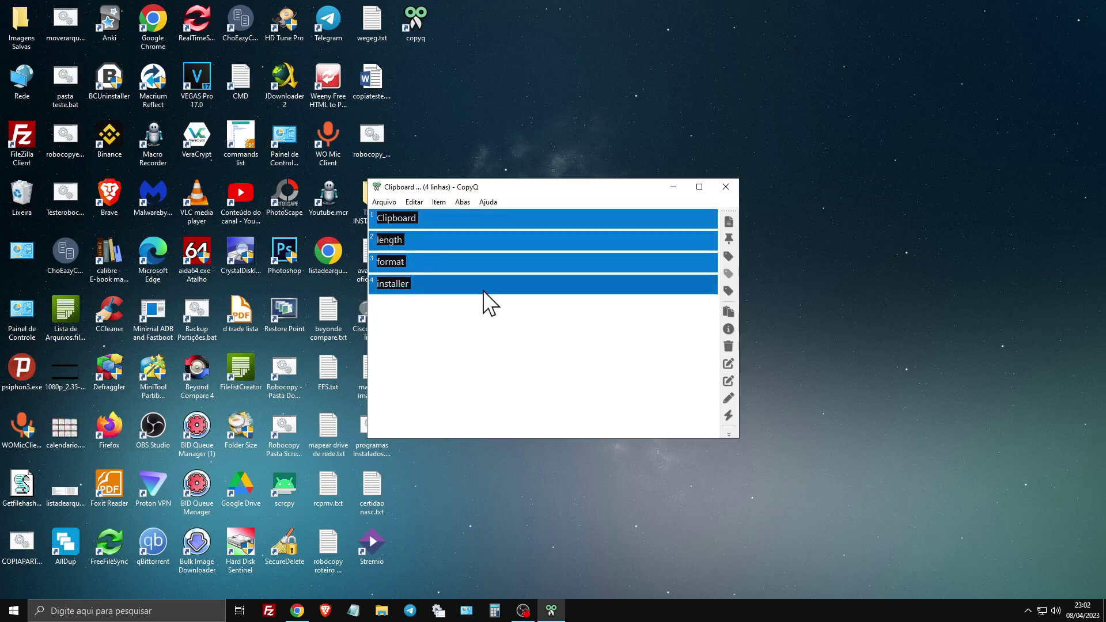
left_click(463, 347)
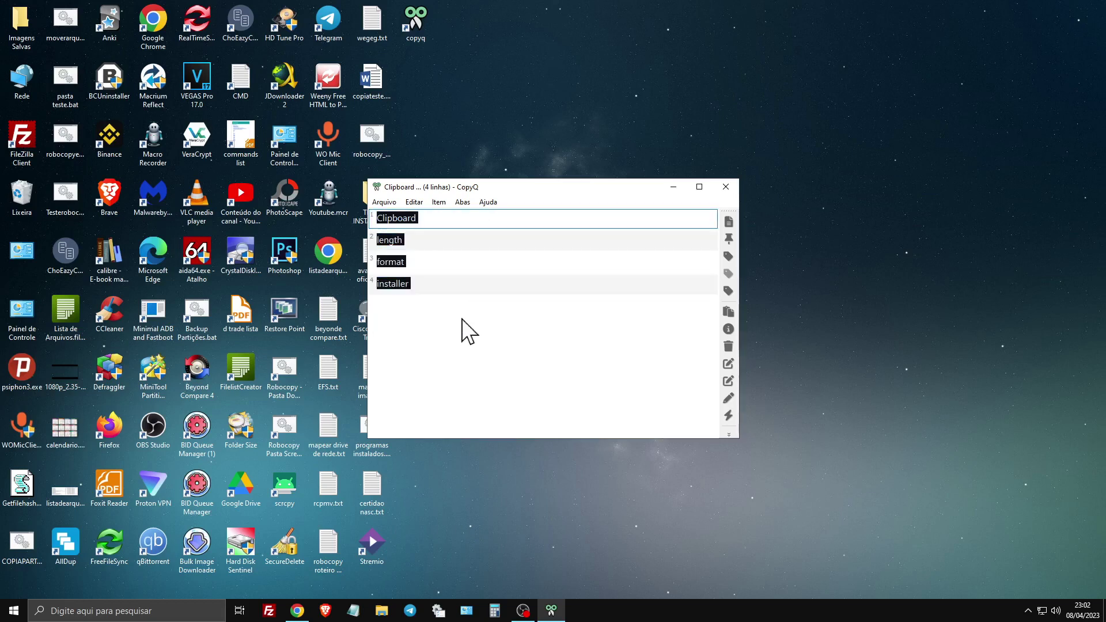
- Search the clipboard history for "clip" and clear the search filter
key("ctrl+f")
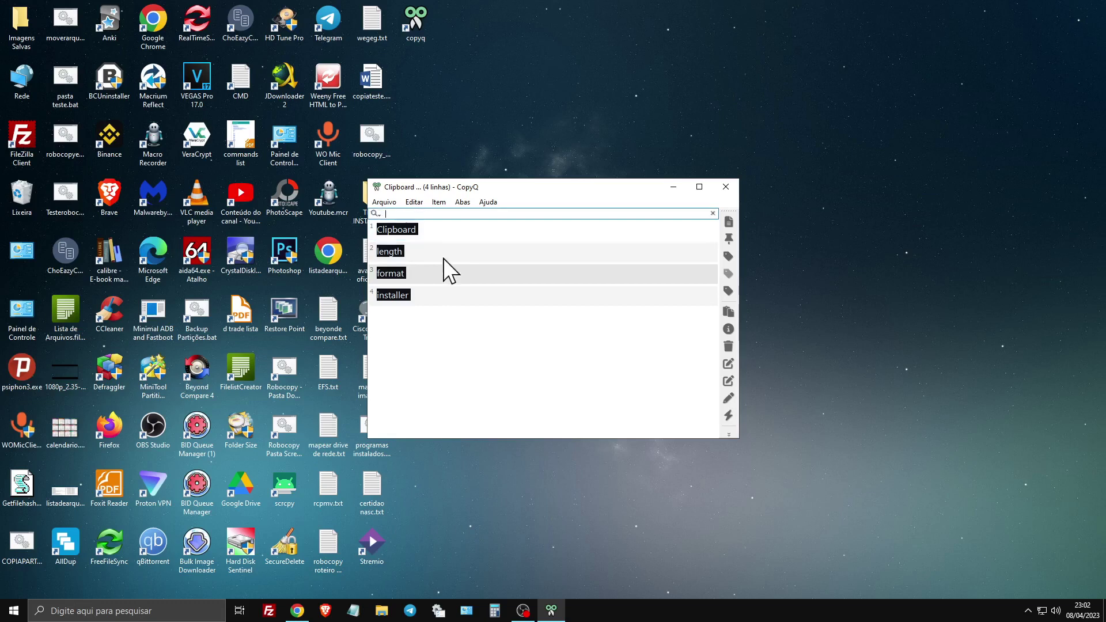
key("Escape")
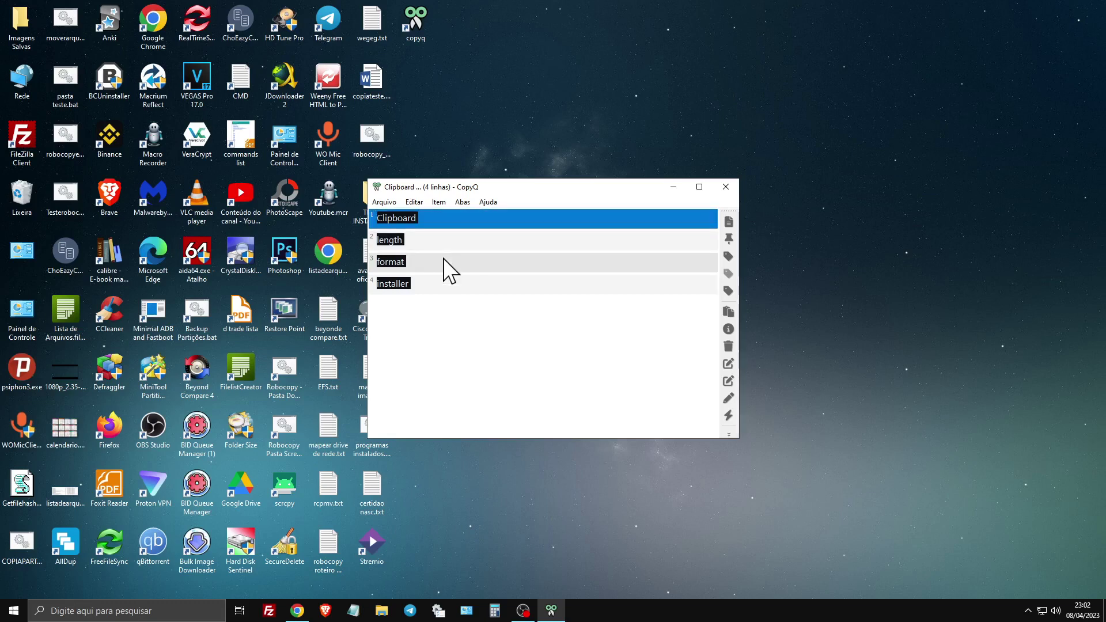
type("cl")
key("Escape")
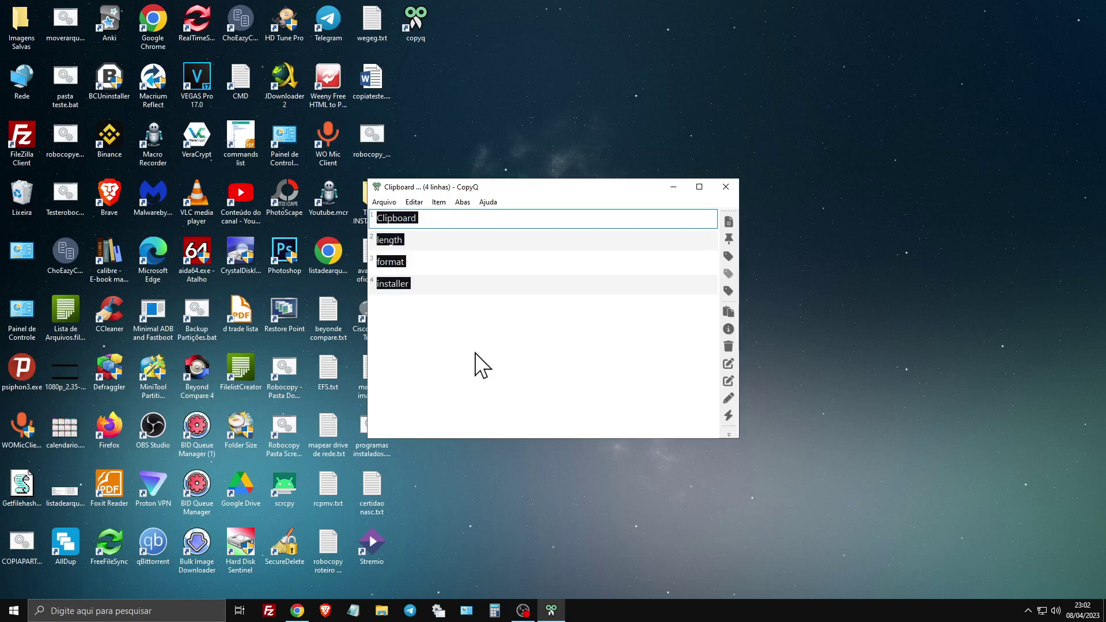
type("clip")
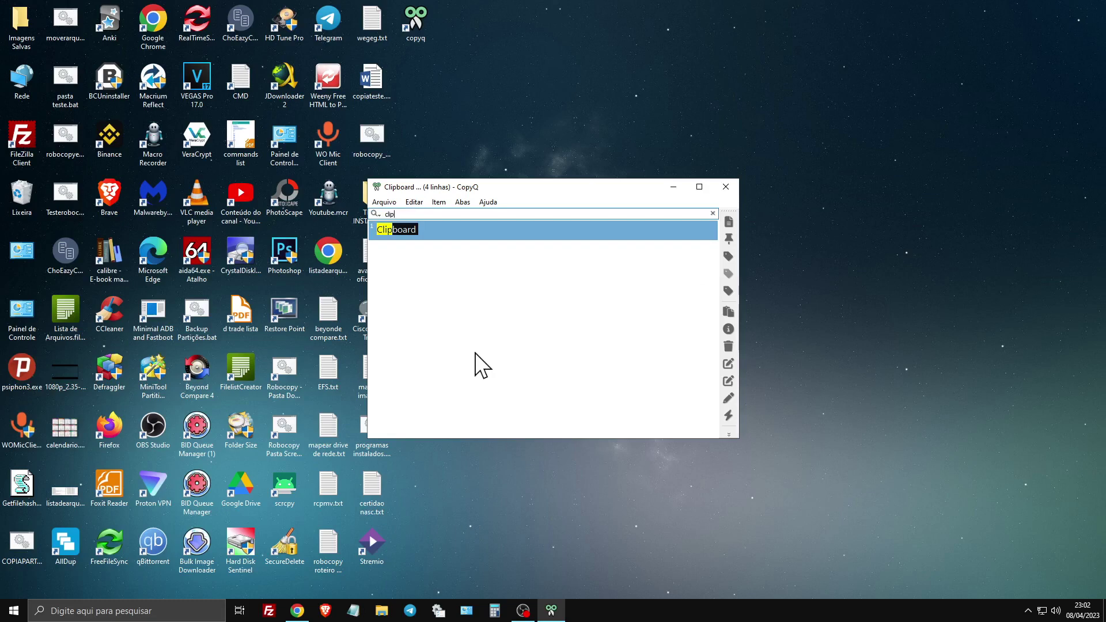
key("Escape")
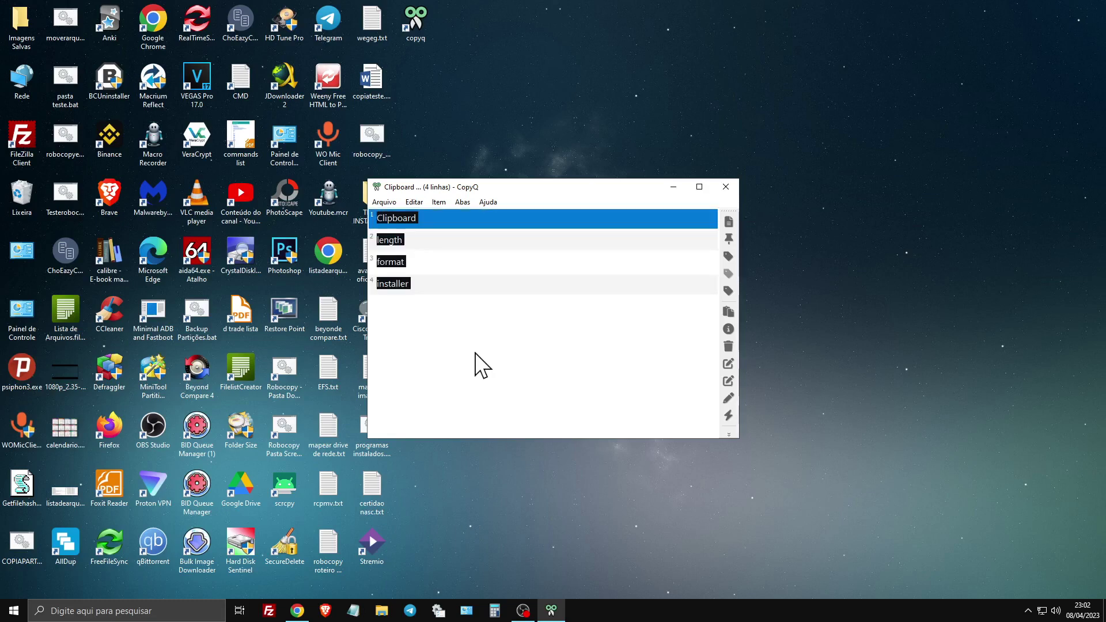
key("Escape")
key("Return")
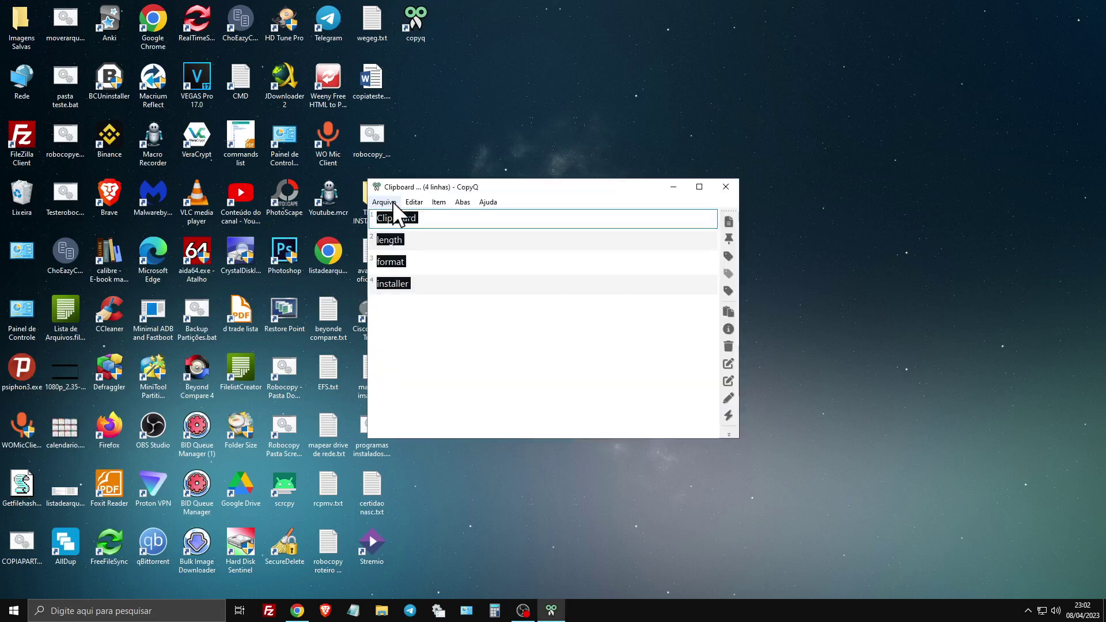
- Open the preferences and examine the history settings, including the maximum number of items and the item activation options
left_click(384, 203)
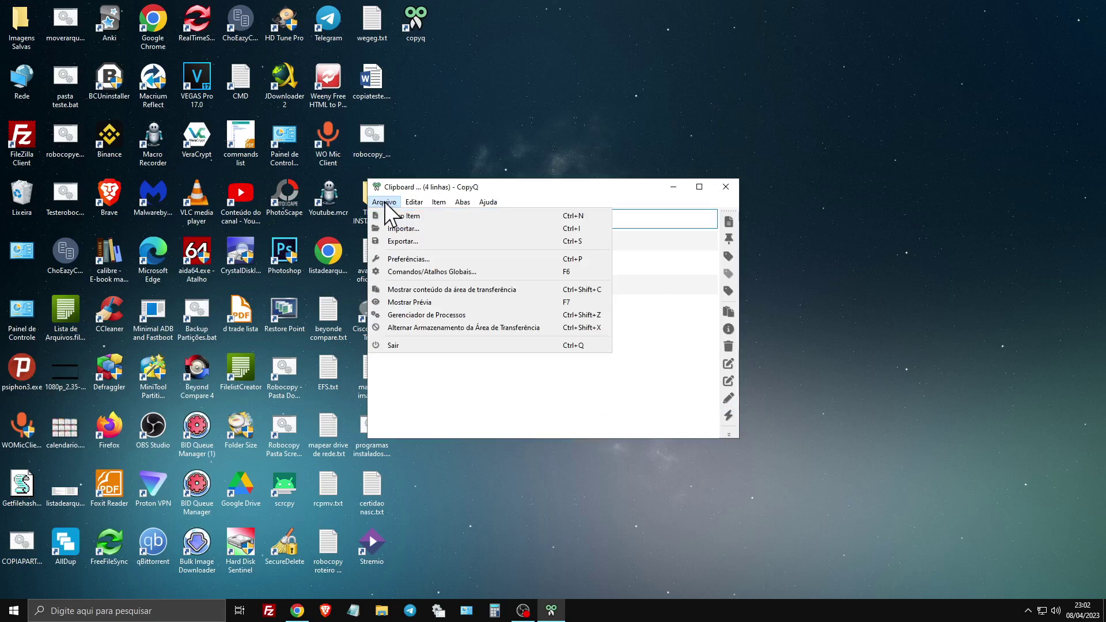
left_click(412, 261)
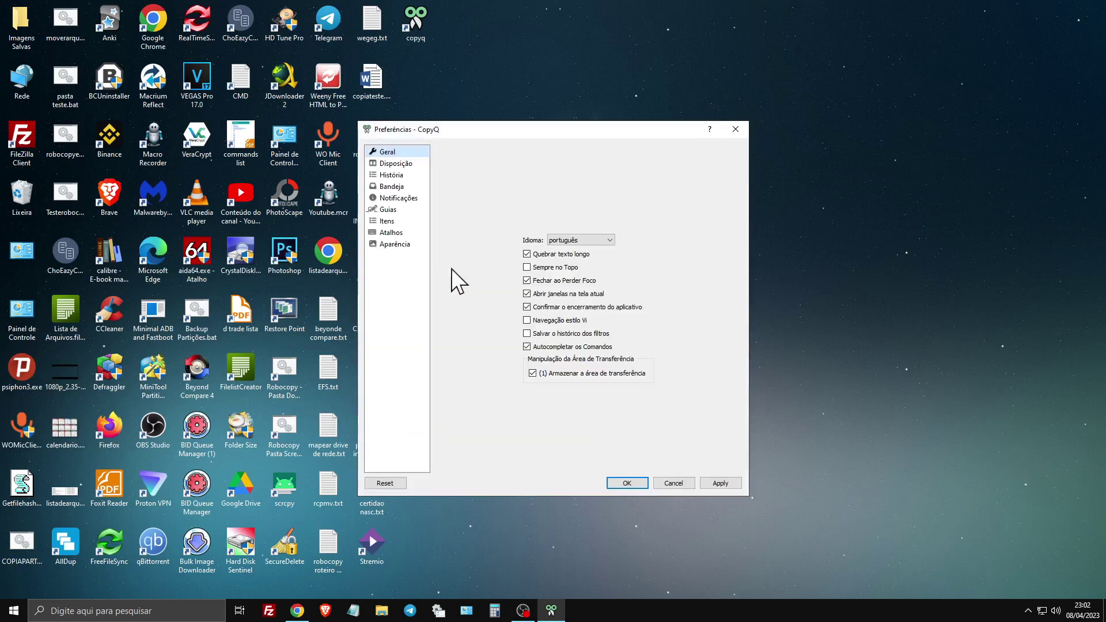
left_click(399, 177)
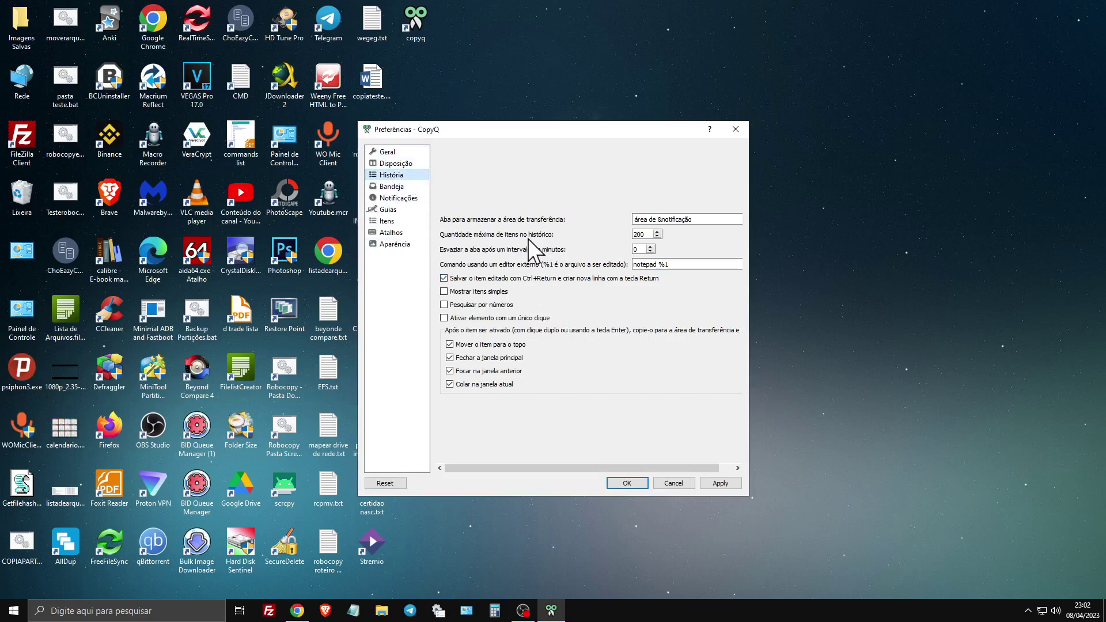
left_click(653, 236)
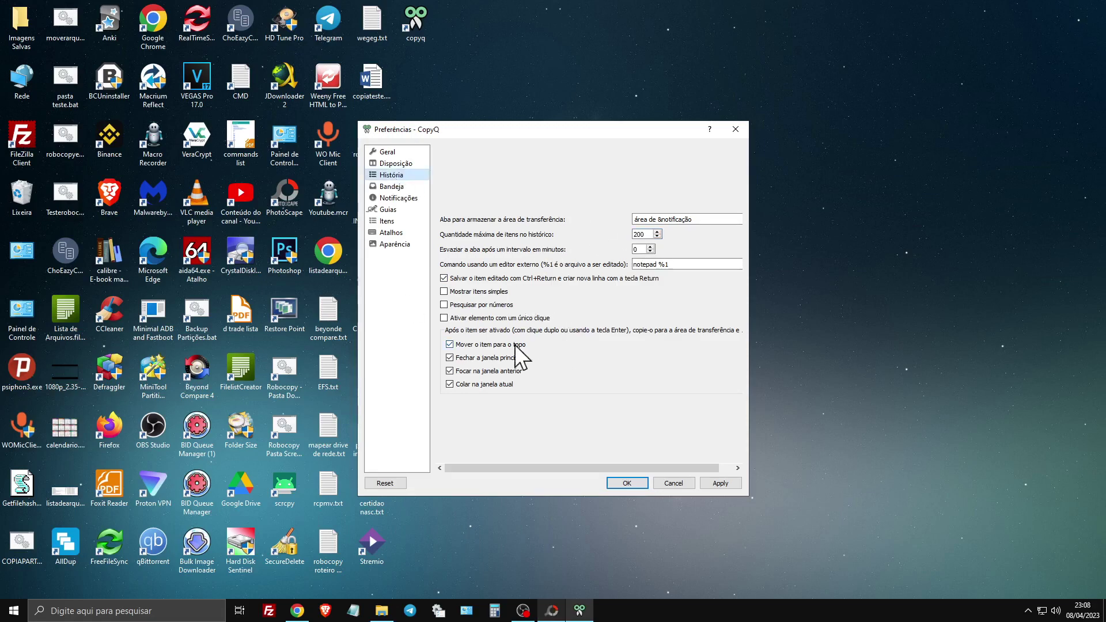
left_click(638, 483)
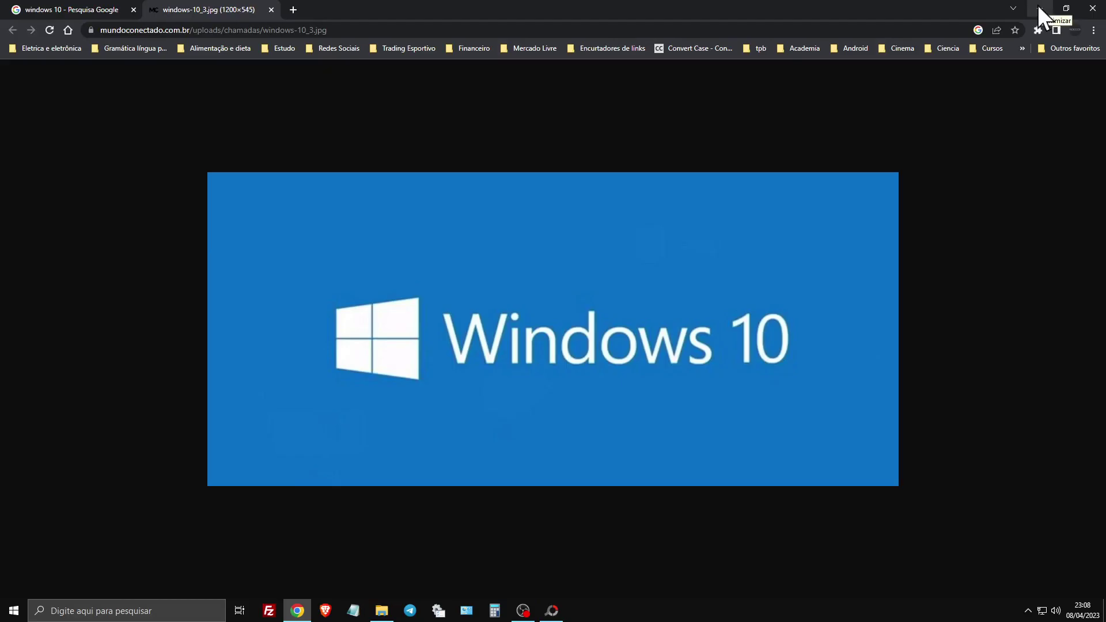
- Minimize the browser and CopyQ, switch to PhotoScape, paste the copied Windows 10 image into its editor and close it
left_click(1040, 8)
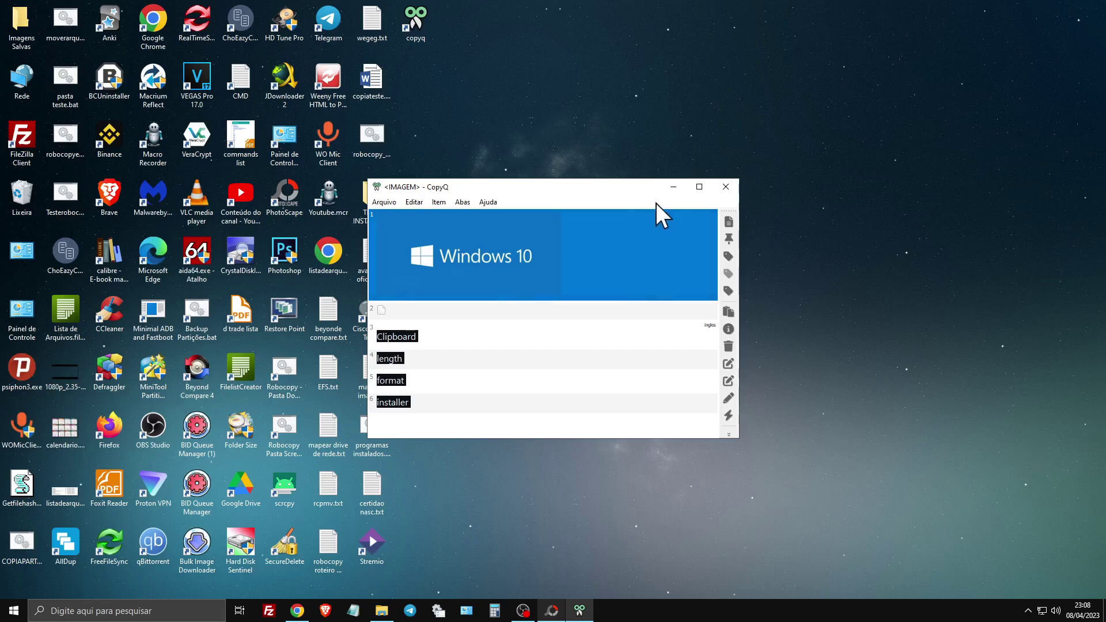
left_click(673, 186)
left_click(557, 618)
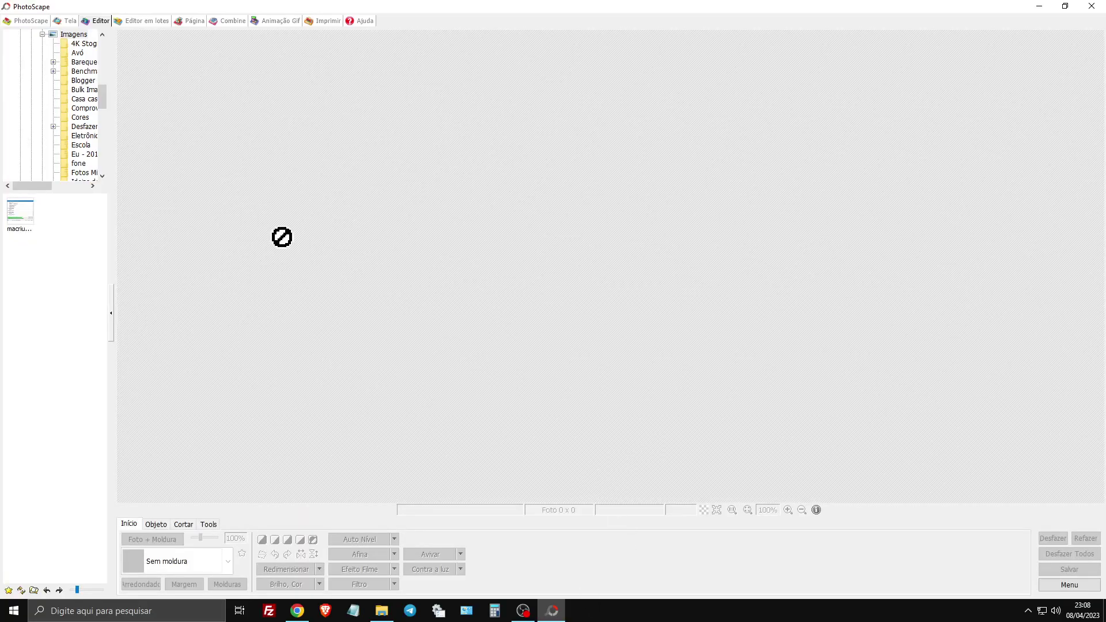
key("ctrl+v")
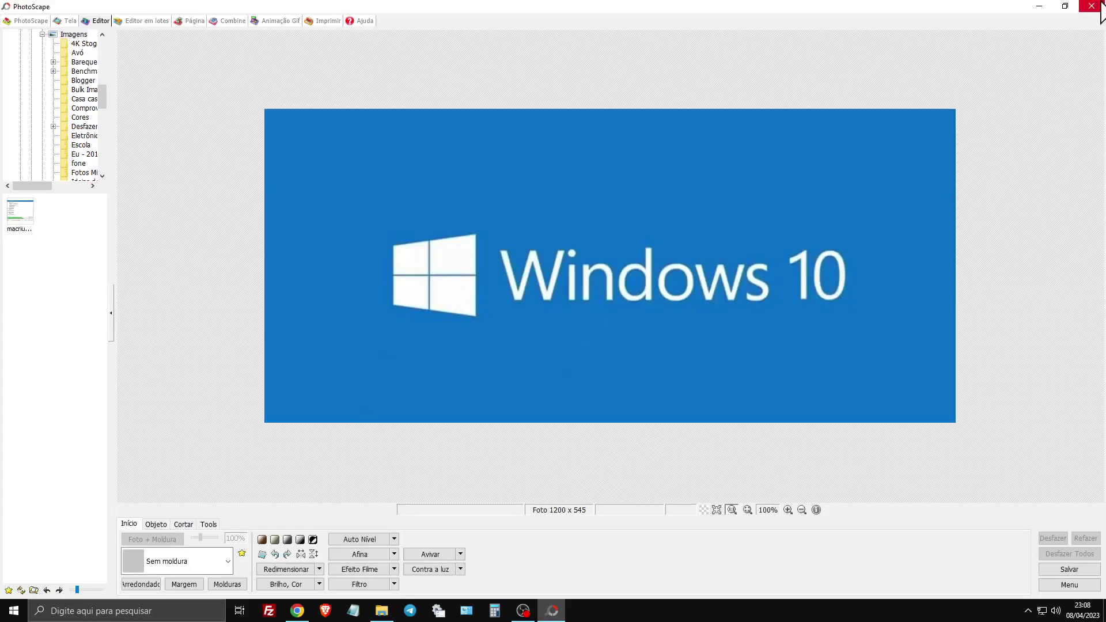
left_click(1100, 4)
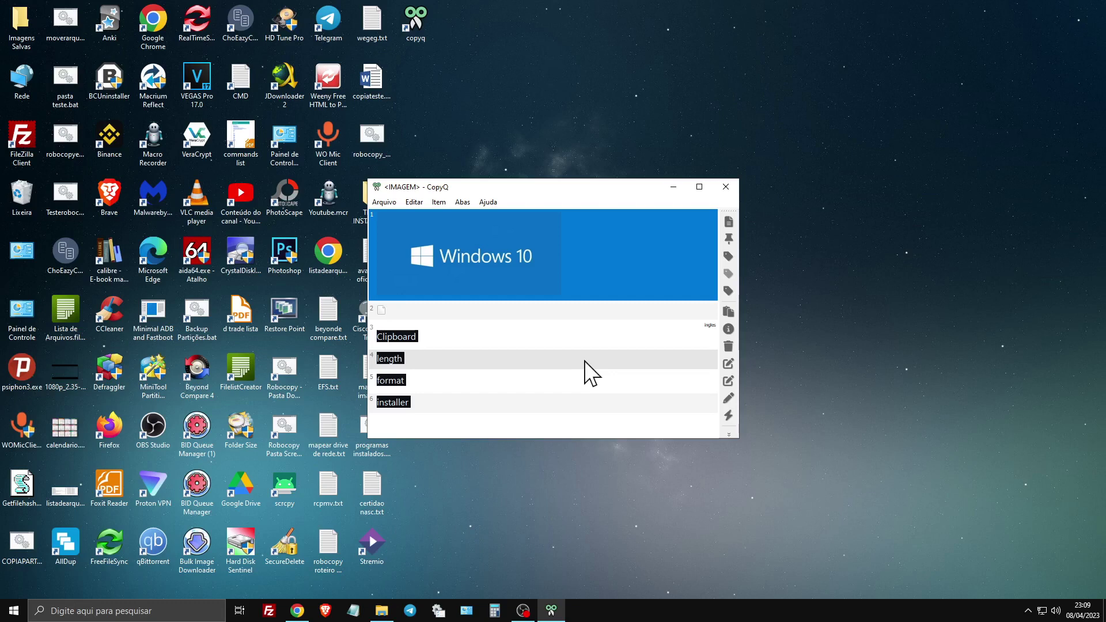
- Select all the entries in the clipboard history, including the Windows 10 image
key("ctrl+a")
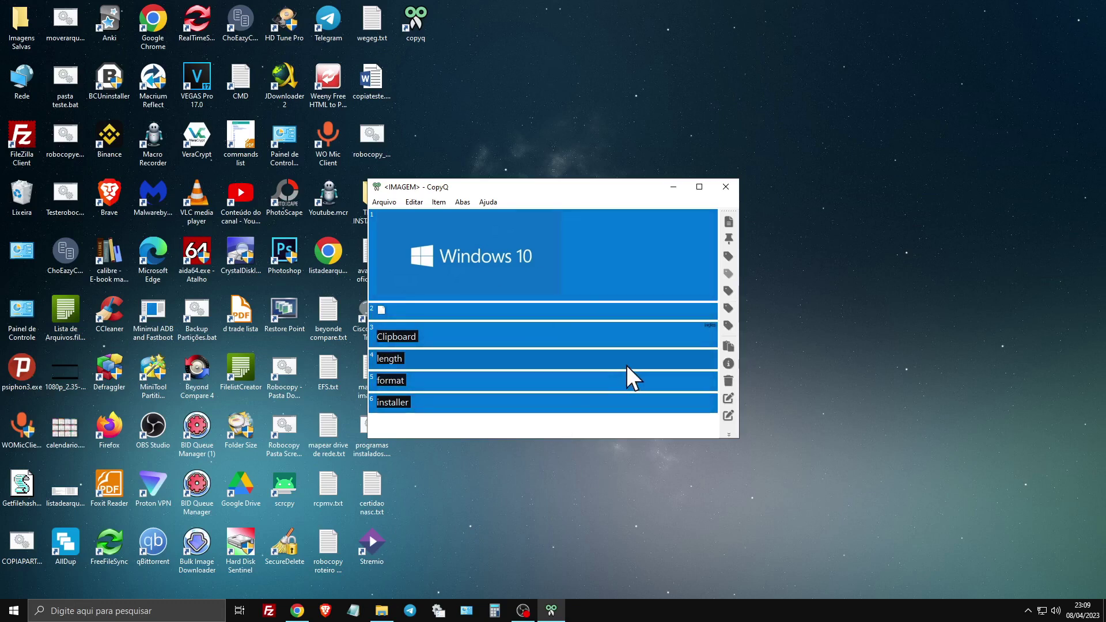
left_click(497, 317)
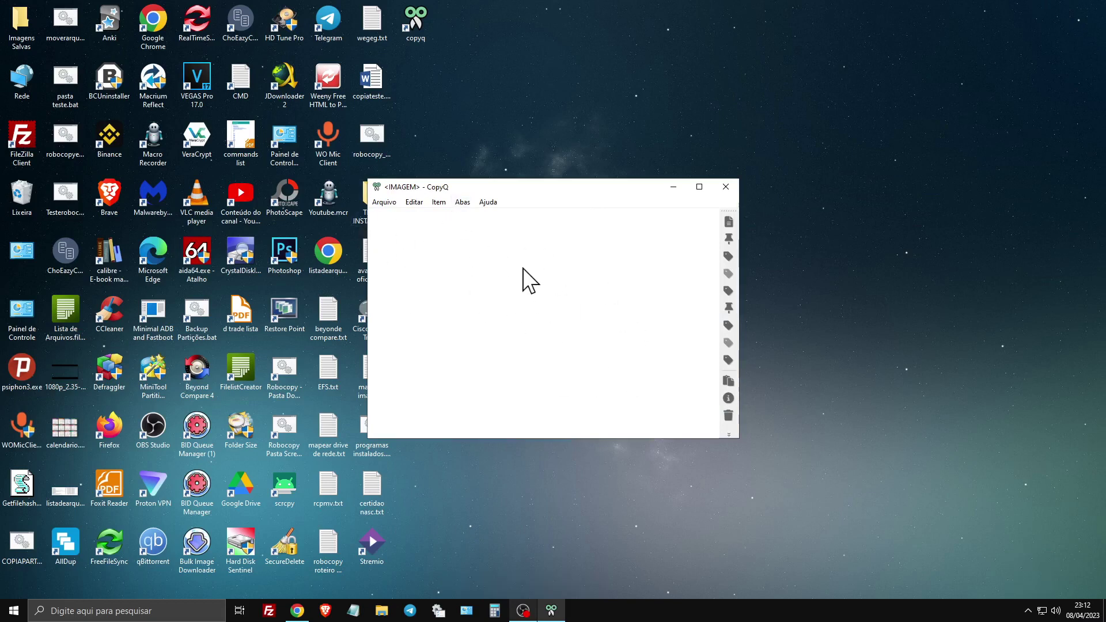
- Create and save a new history item reading "frase de exemplo pra salvar no clipboard" in bold italics
left_click(729, 222)
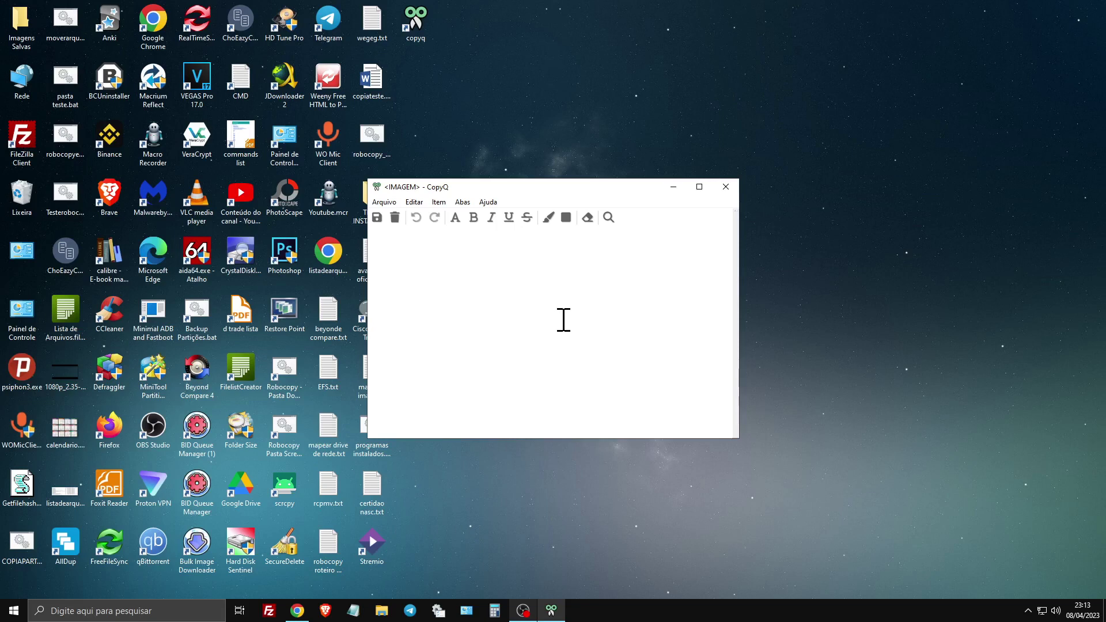
type("frase de exemplo pra salvar no clipboard")
left_click_drag(512, 244, 356, 245)
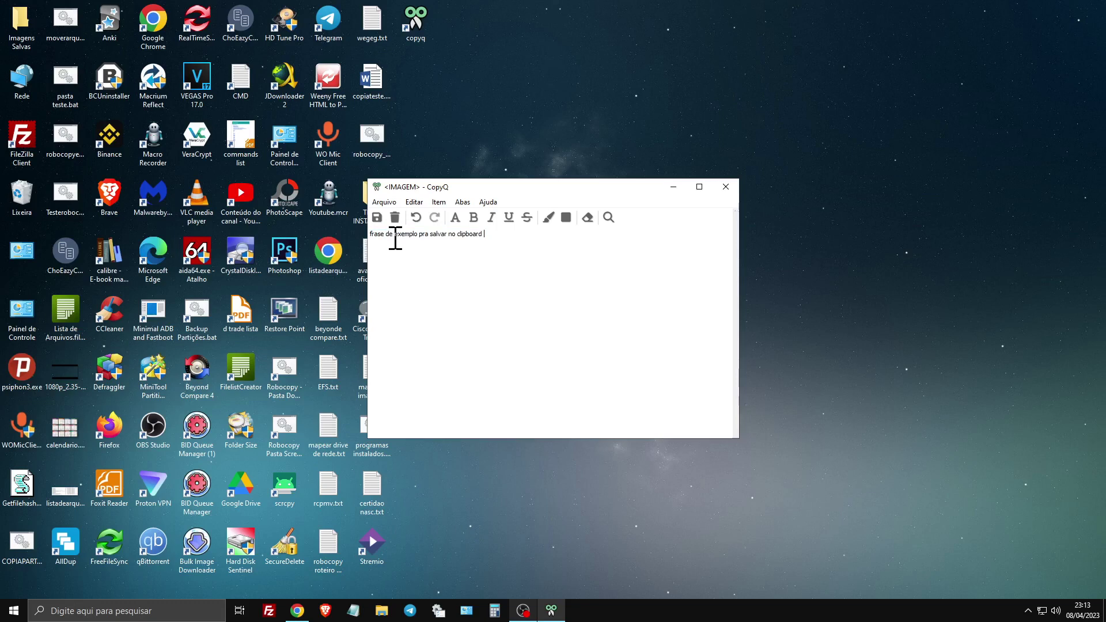
key("ctrl+a")
left_click(474, 218)
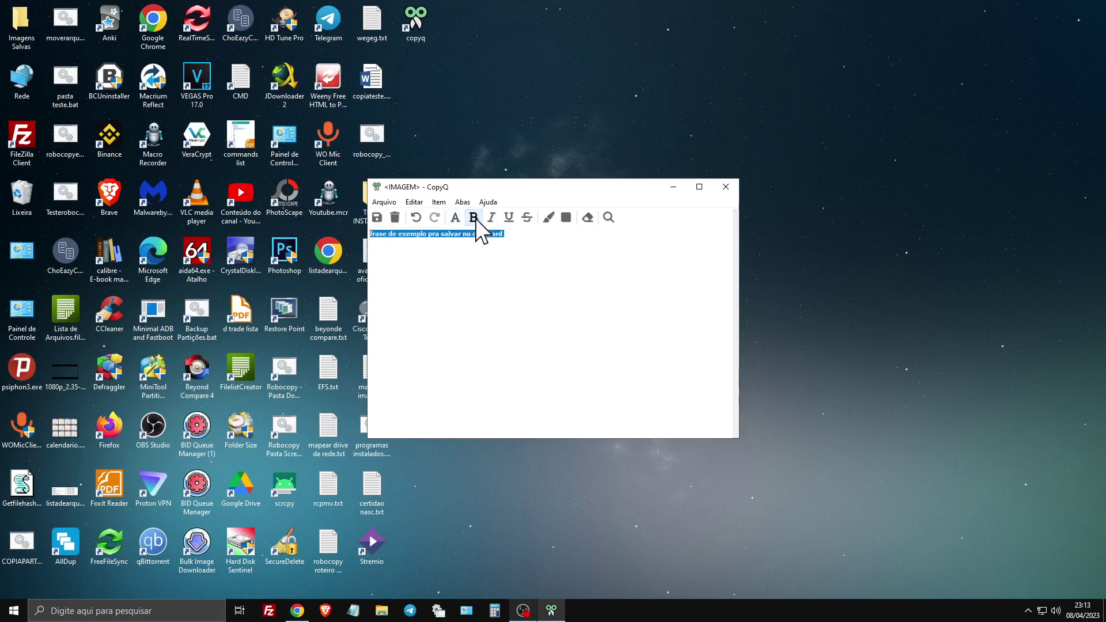
left_click(491, 218)
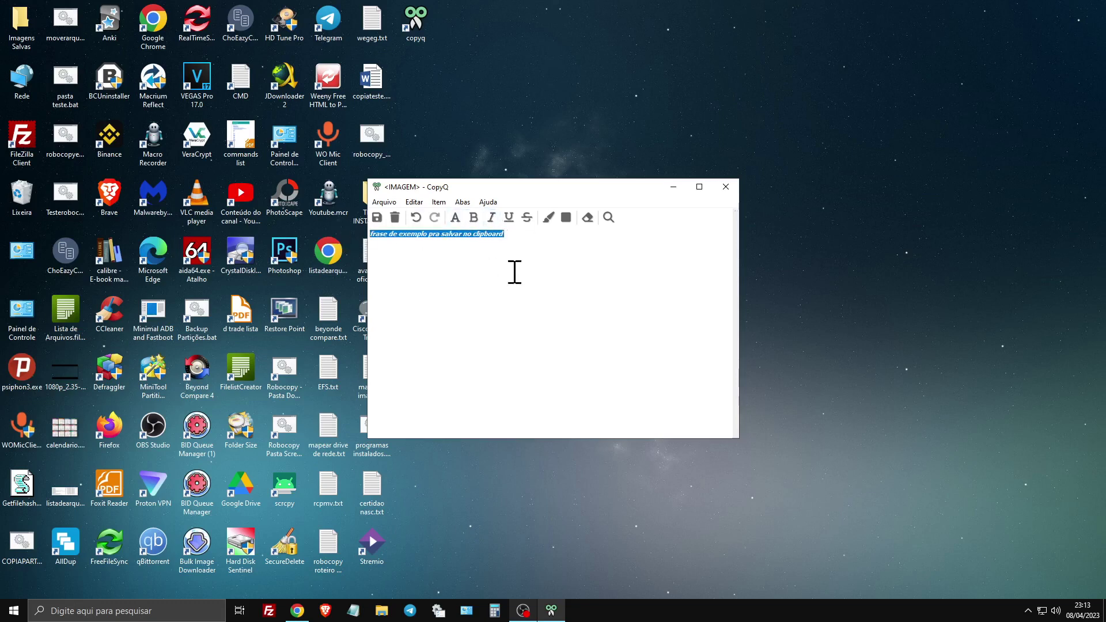
left_click(377, 218)
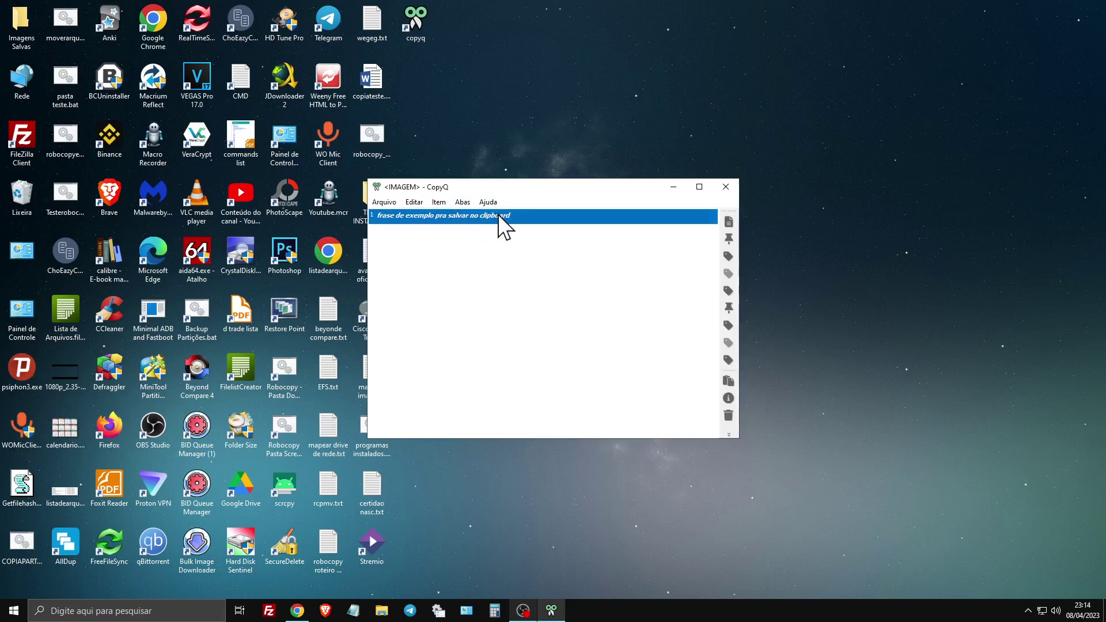
- Paste the sample phrase into the untitled Notepad document and close the document without saving
key("Return")
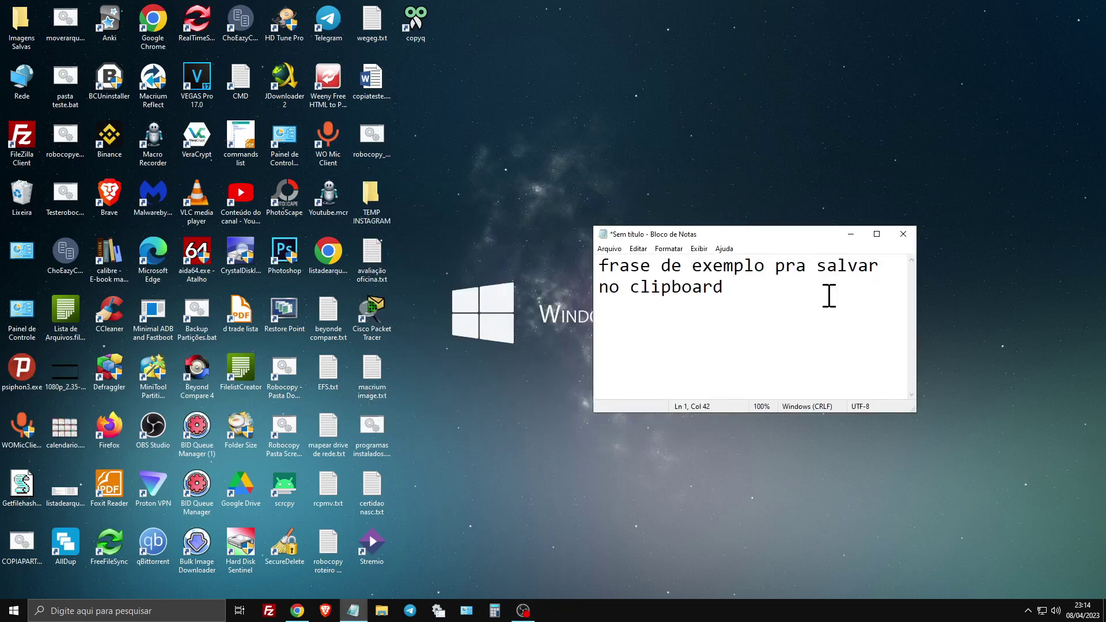
left_click(903, 234)
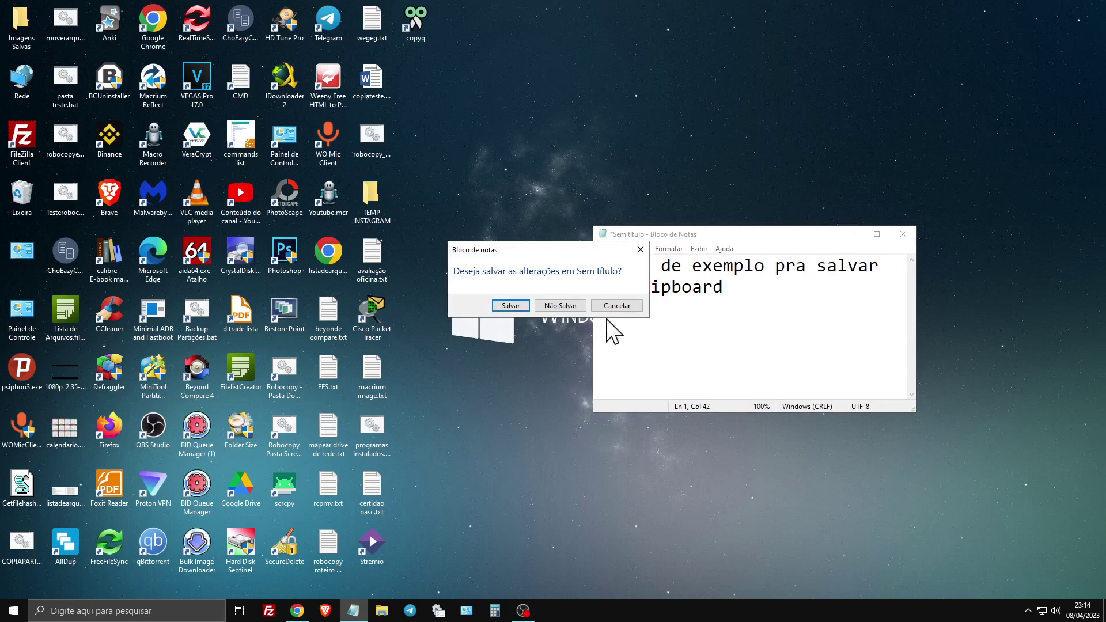
left_click(563, 304)
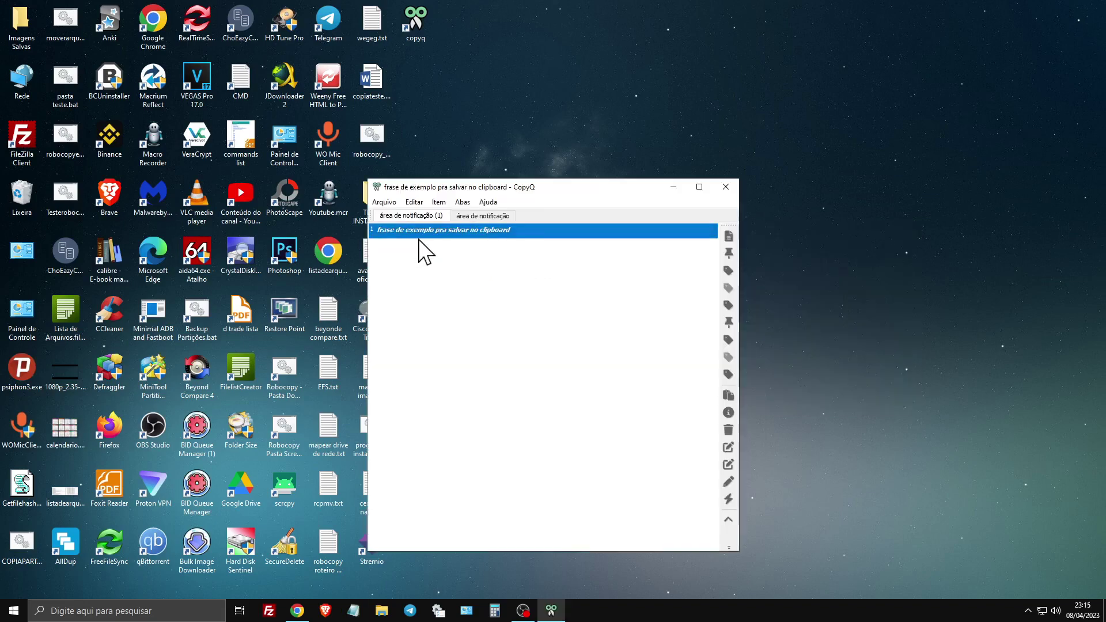
- Open the sample phrase entry in the editor, leave the editor and delete the entry from the history
left_click(728, 449)
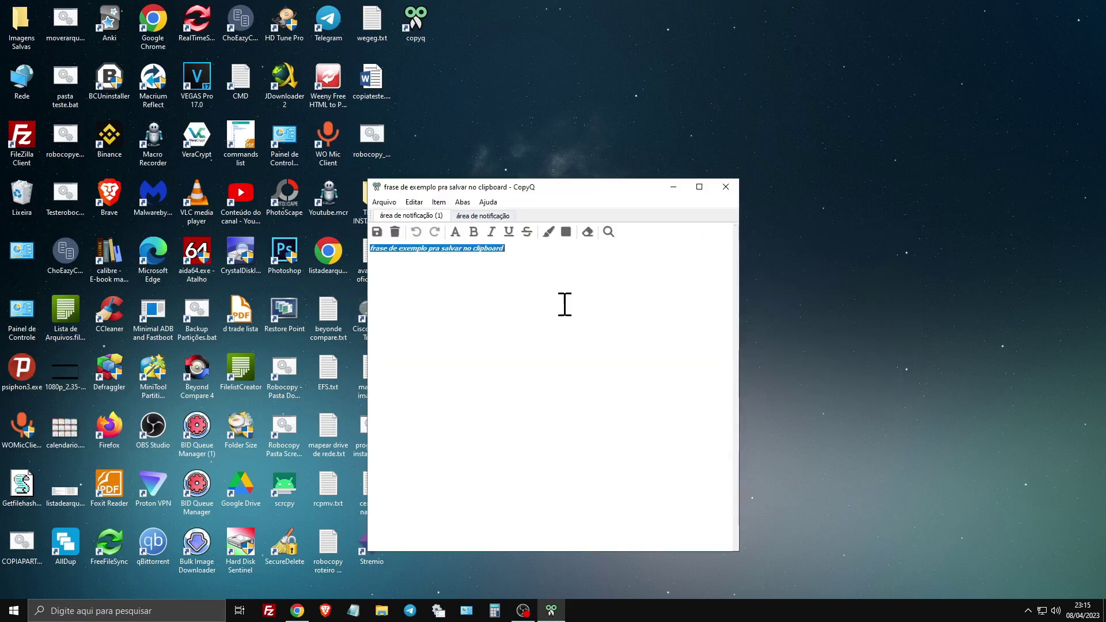
key("Escape")
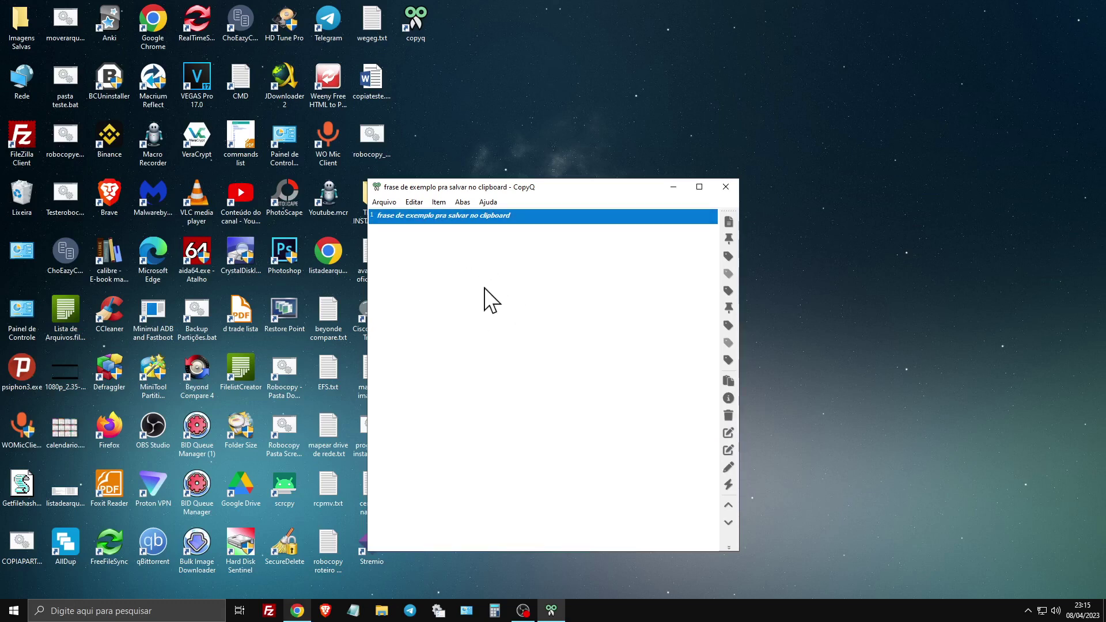
key("Delete")
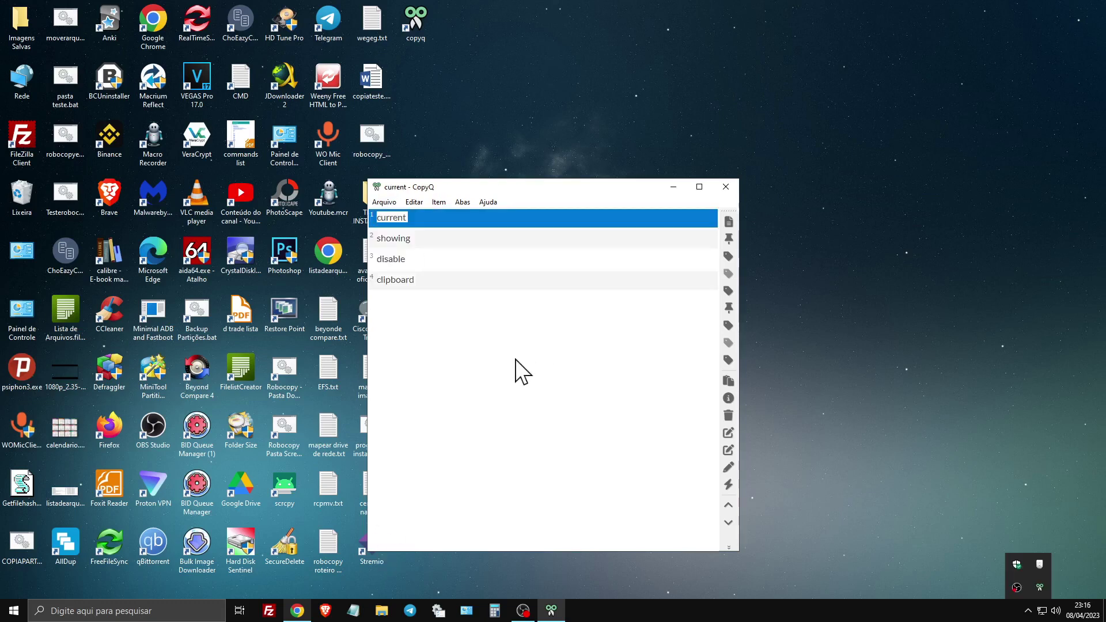
- Export all tabs, the configuration and the commands to a file named "backup copyQ" on drive D:
left_click(384, 203)
left_click(408, 240)
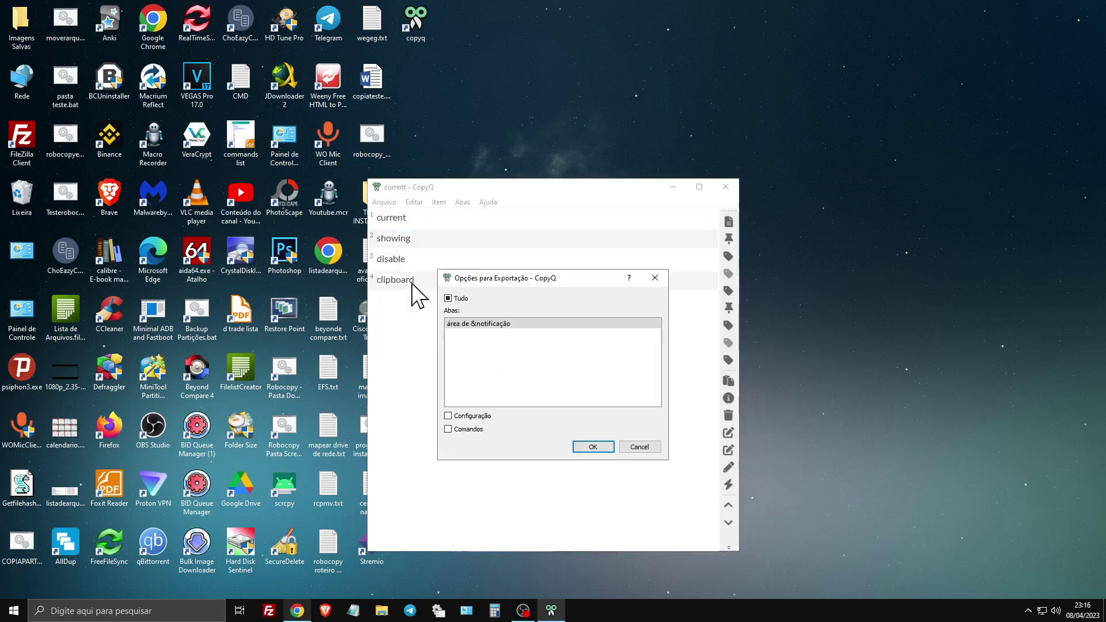
left_click(458, 299)
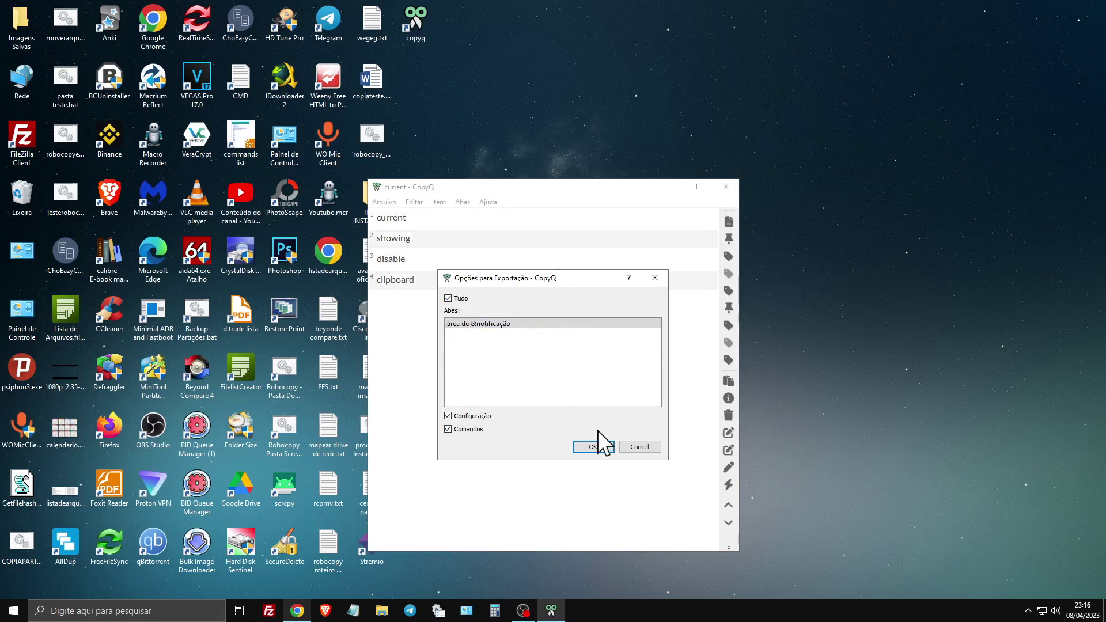
left_click(594, 447)
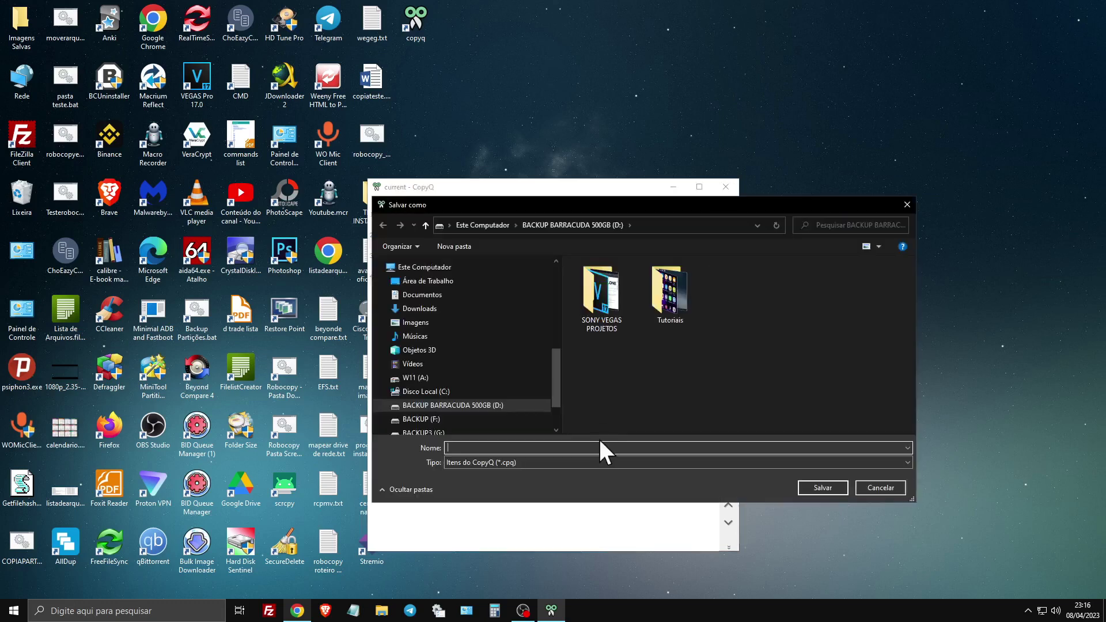
type("backup copyQ")
left_click(830, 488)
- Delete all four entries from the clipboard history
left_click(460, 281)
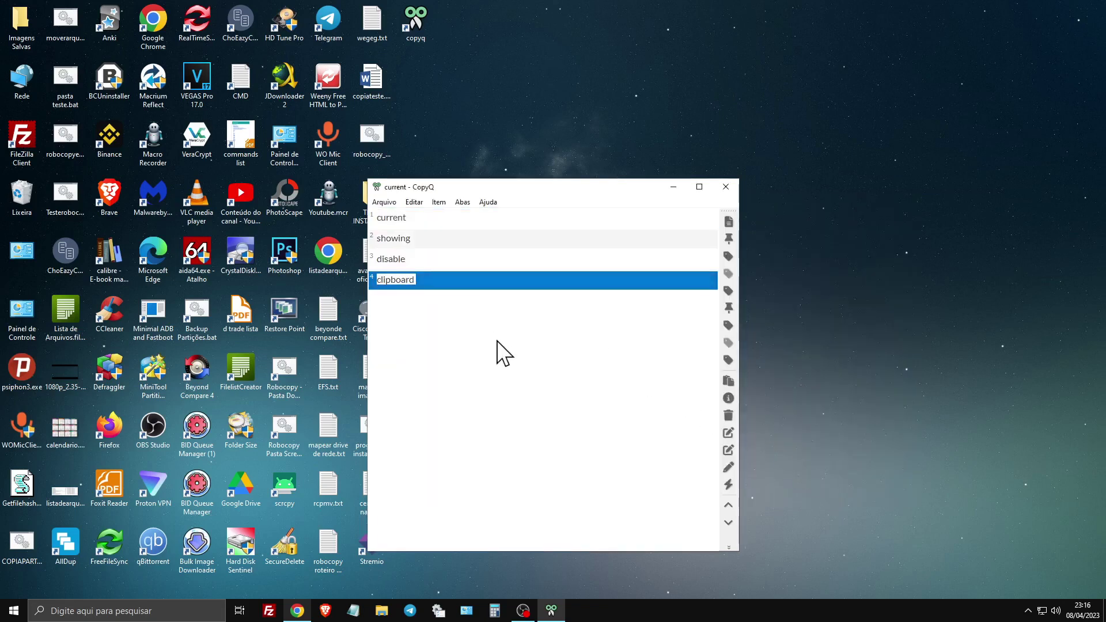
key("ctrl+a")
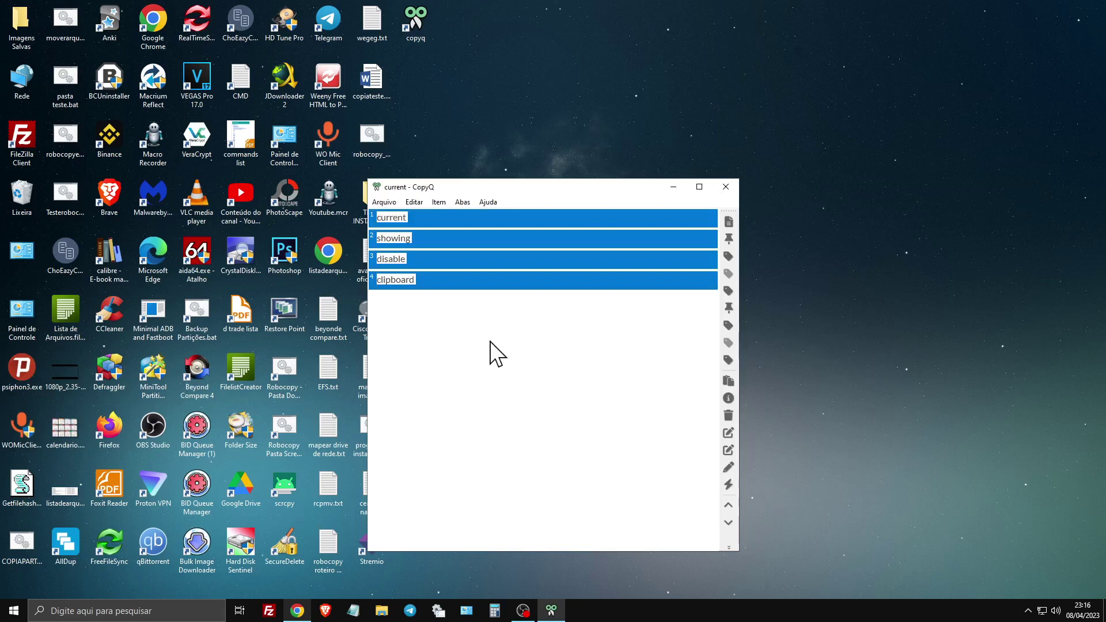
key("Delete")
- Import everything from "backup copyQ.cpq", including the tab, configuration and commands
left_click(382, 202)
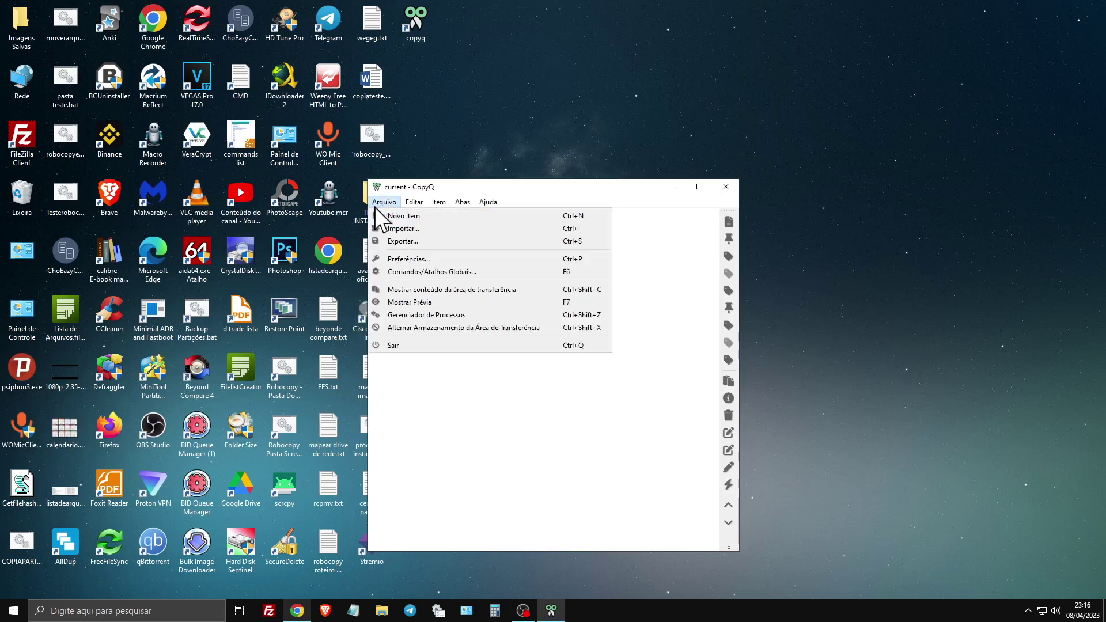
left_click(404, 229)
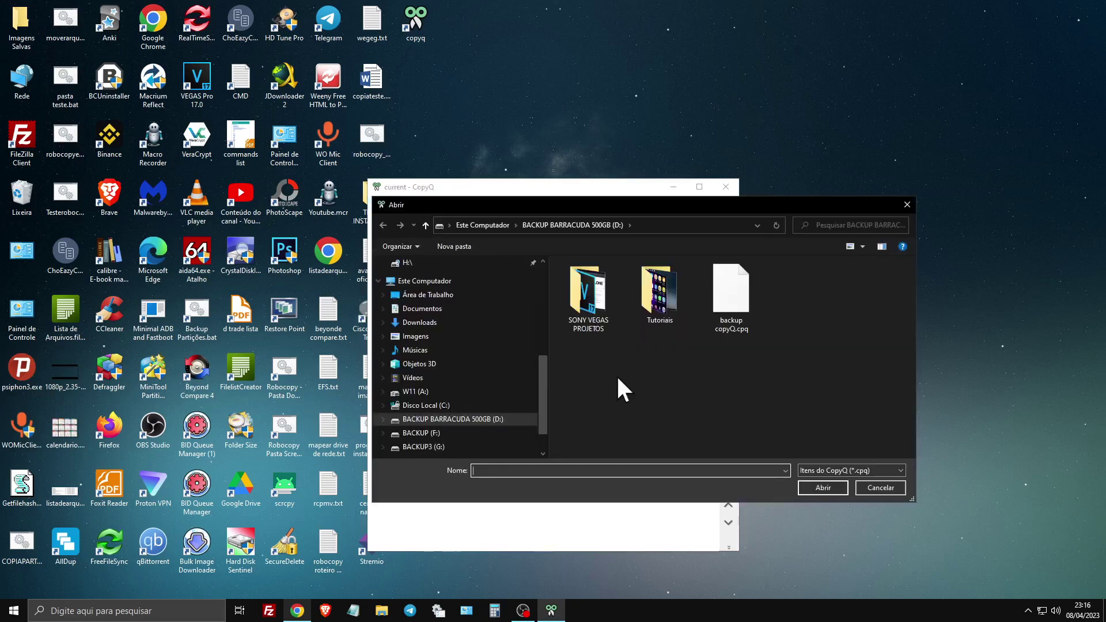
left_click(745, 309)
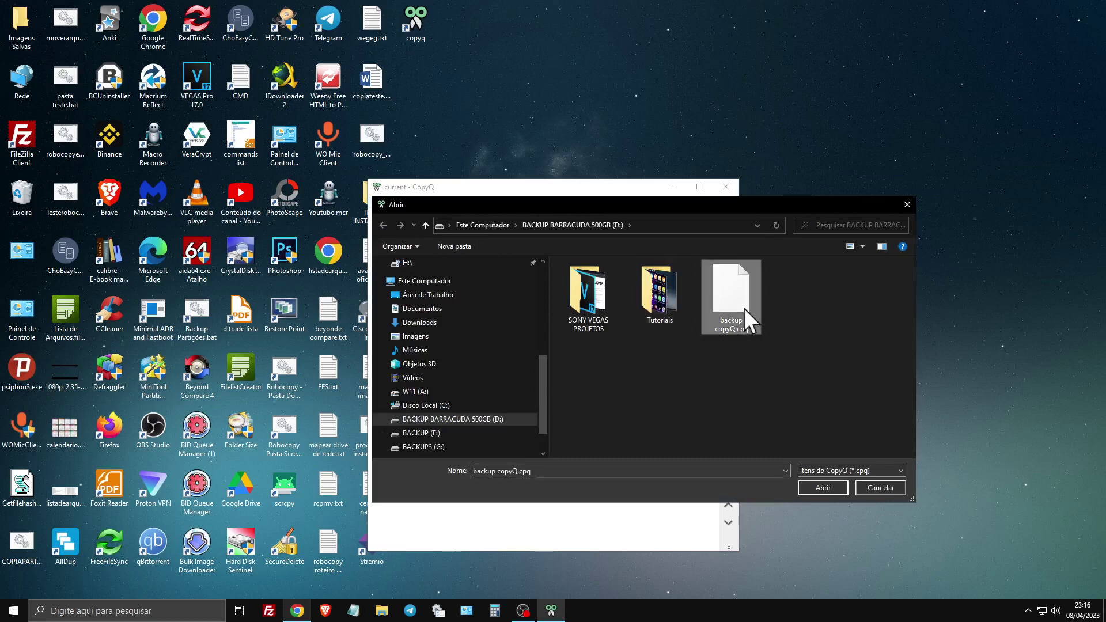
left_click(819, 487)
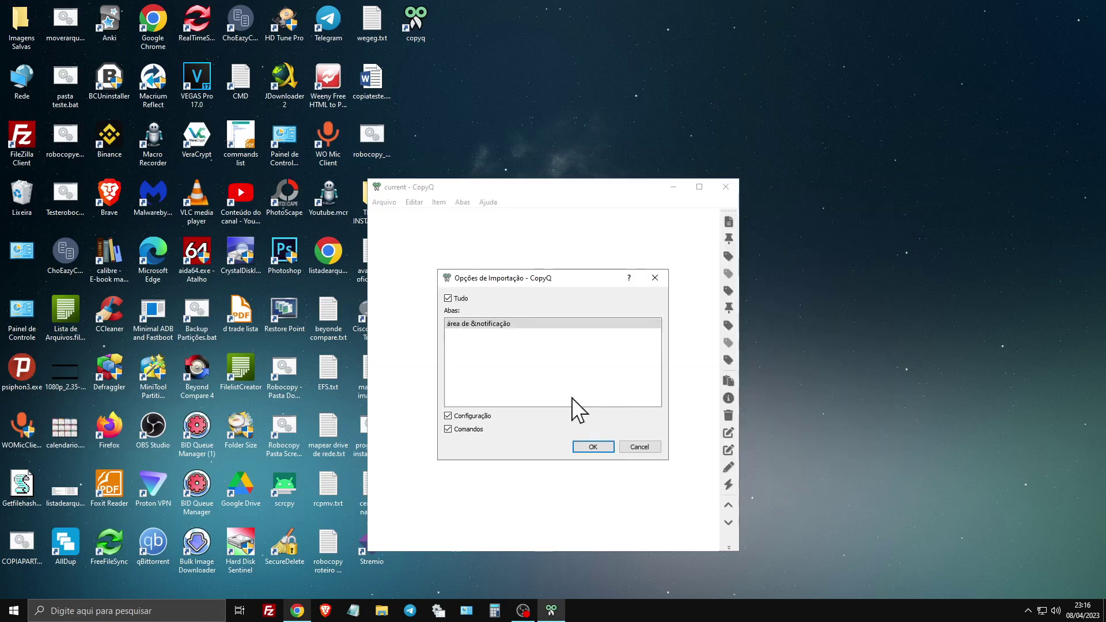
left_click(594, 448)
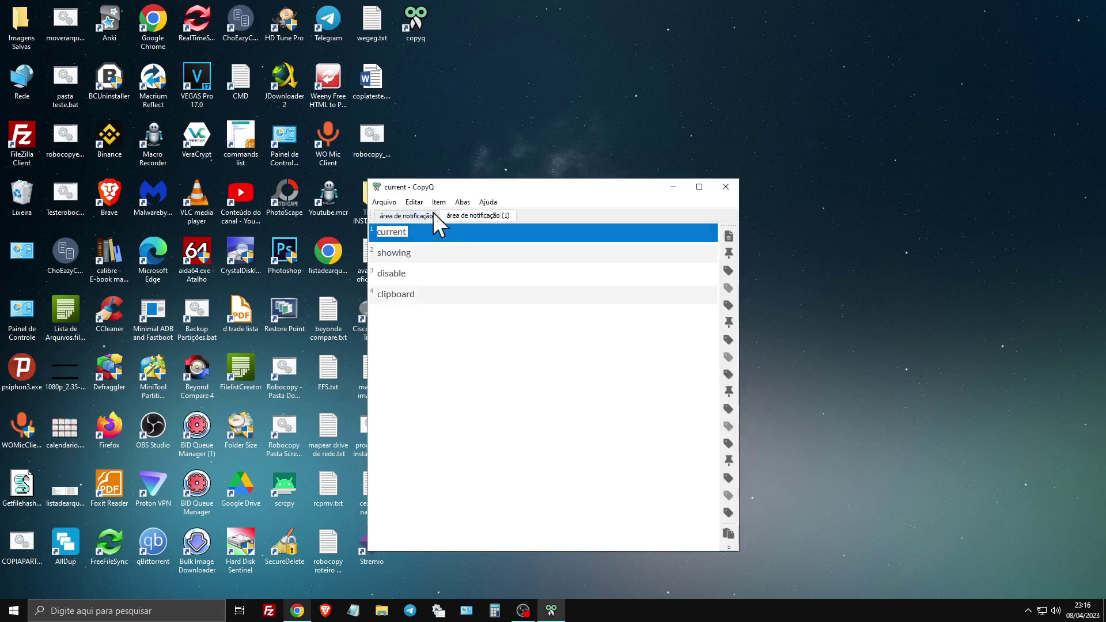
- Compare the two notification-area tabs and remove the empty "área de notificação" tab
left_click_drag(403, 293, 427, 241)
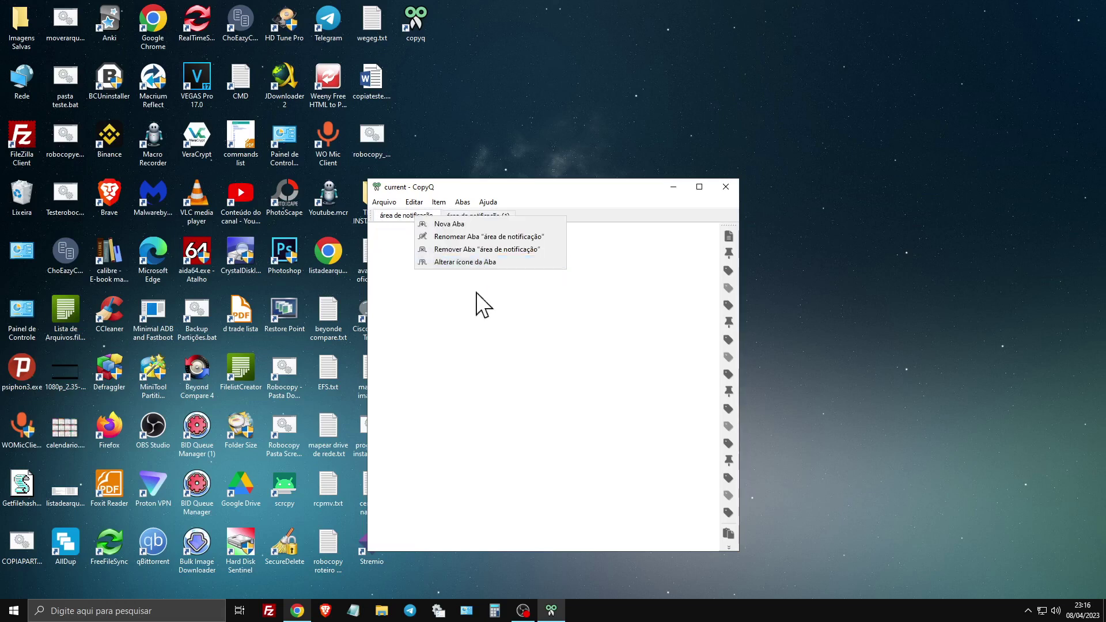
left_click(469, 217)
left_click(460, 216)
left_click(413, 218)
left_click(480, 218)
left_click(412, 218)
key("ctrl+w")
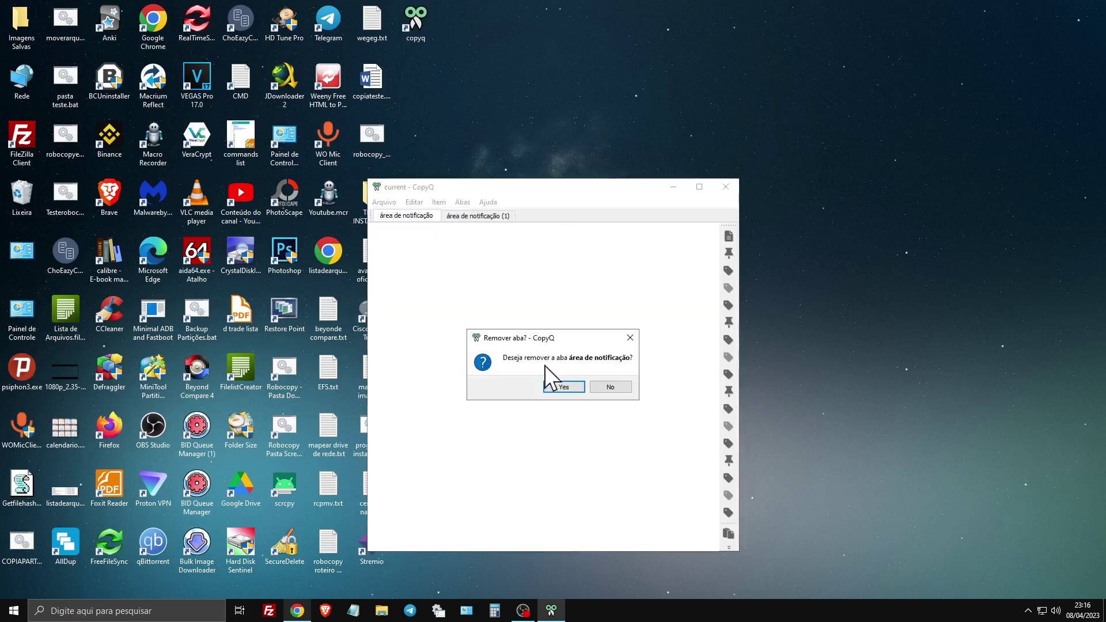
left_click(564, 387)
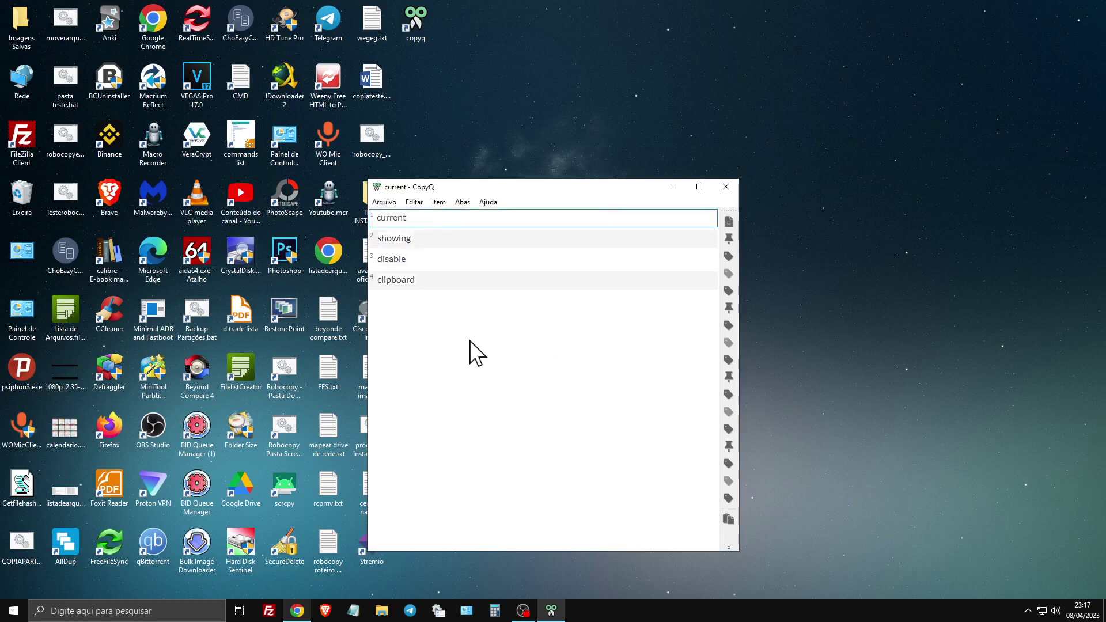
- Create a new tab named "frases seriado"
left_click(462, 202)
left_click(484, 216)
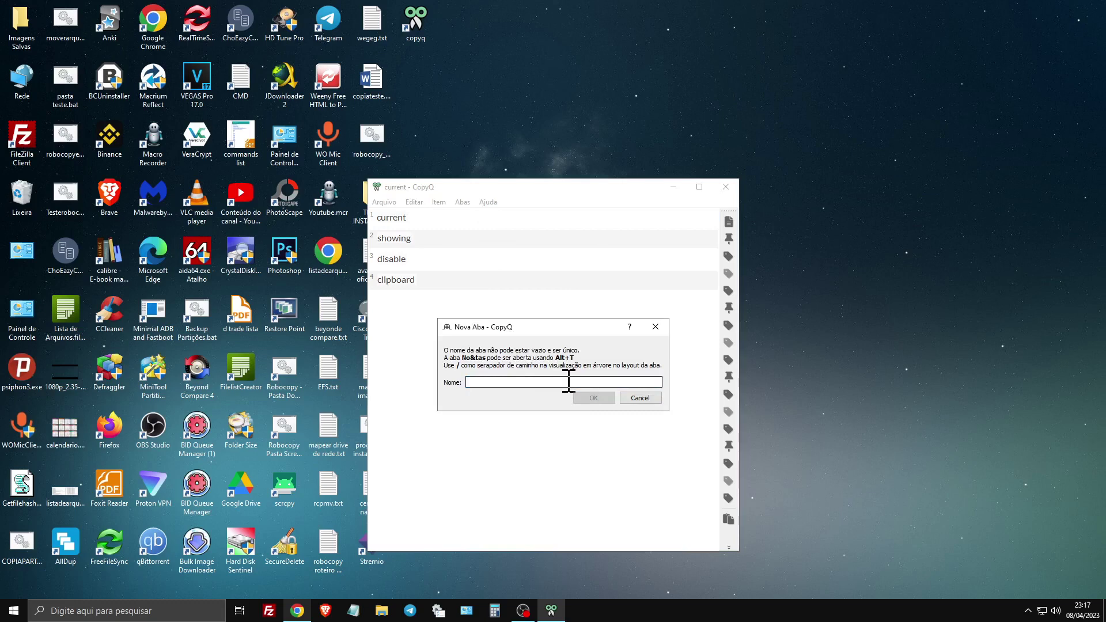
type("frases")
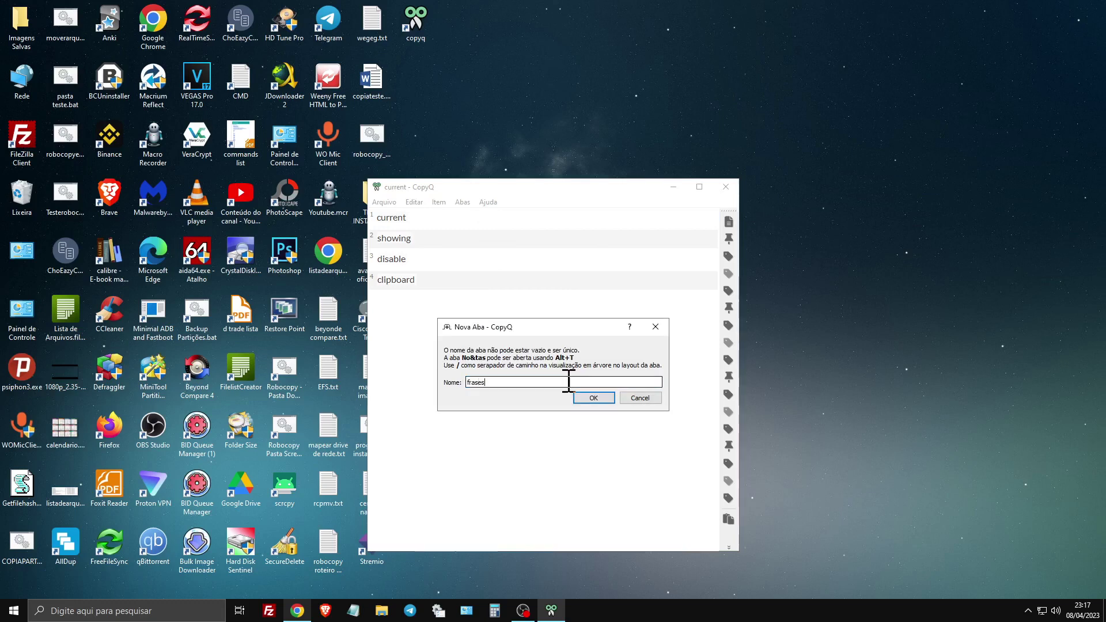
key("Return")
- Create another new tab named "frases do livro ABC"
left_click(463, 201)
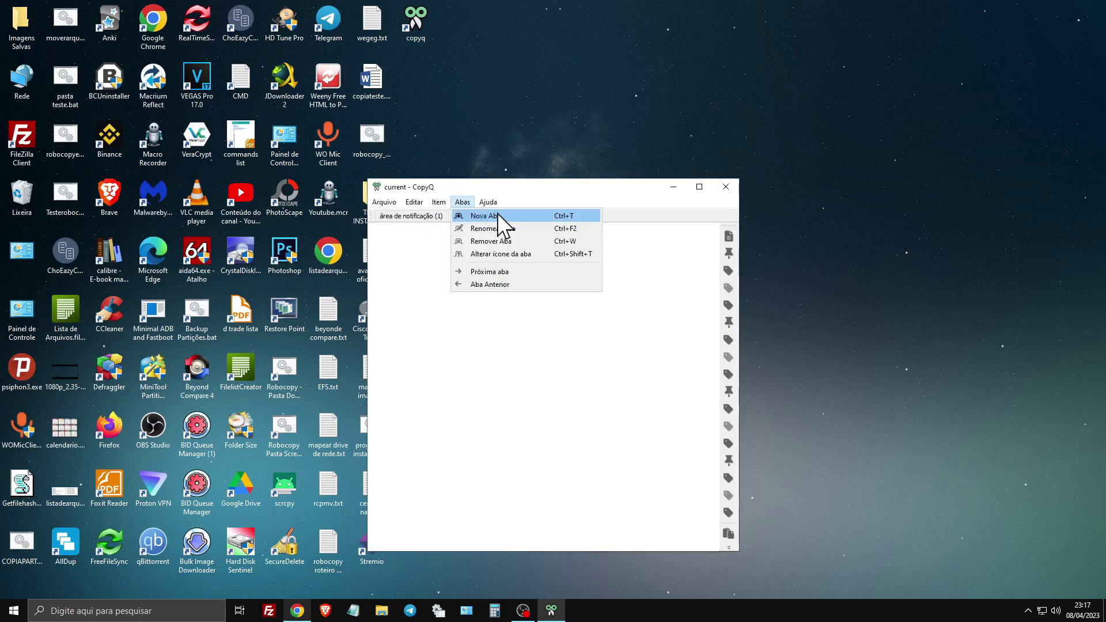
left_click(499, 215)
type("frases do livro ABC")
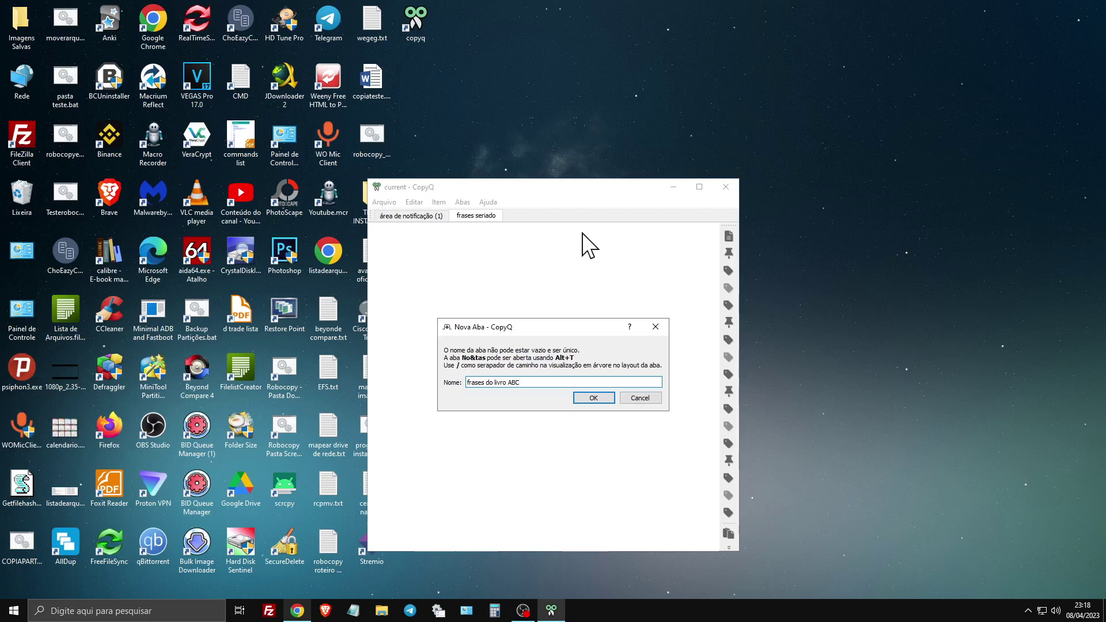
key("Return")
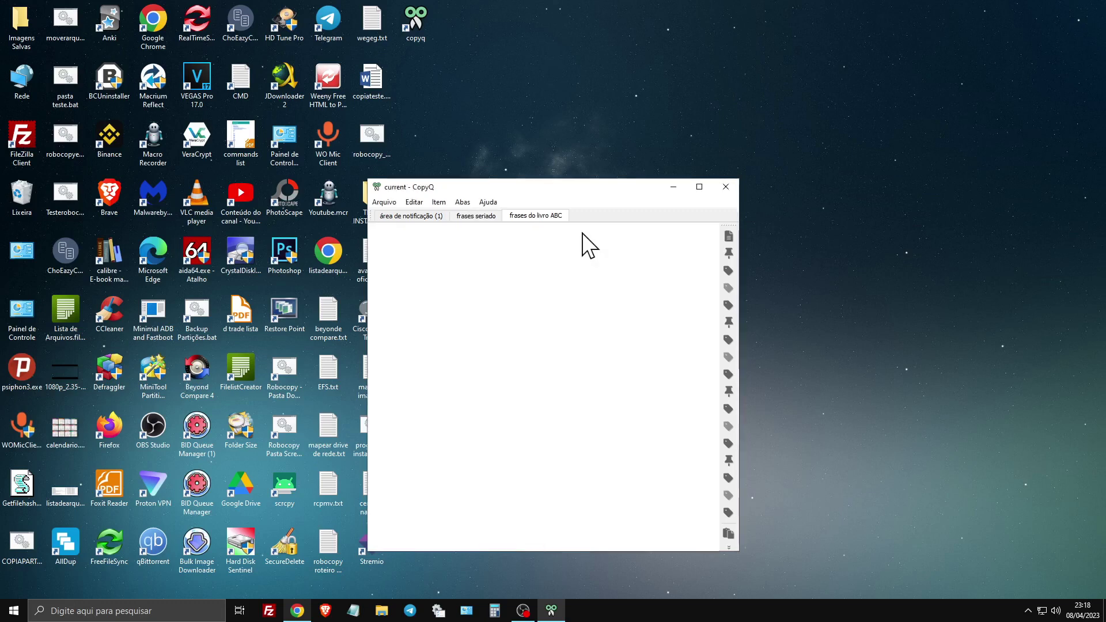
- Hide the clipboard manager window and reopen it from the system tray
left_click(545, 218)
key("Escape")
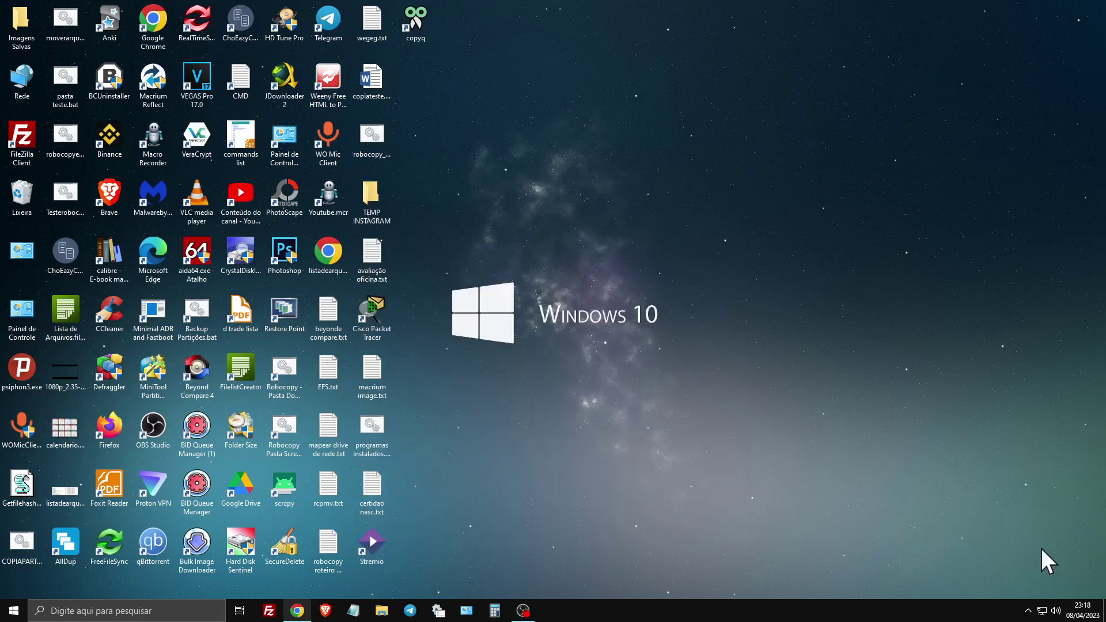
left_click(1028, 610)
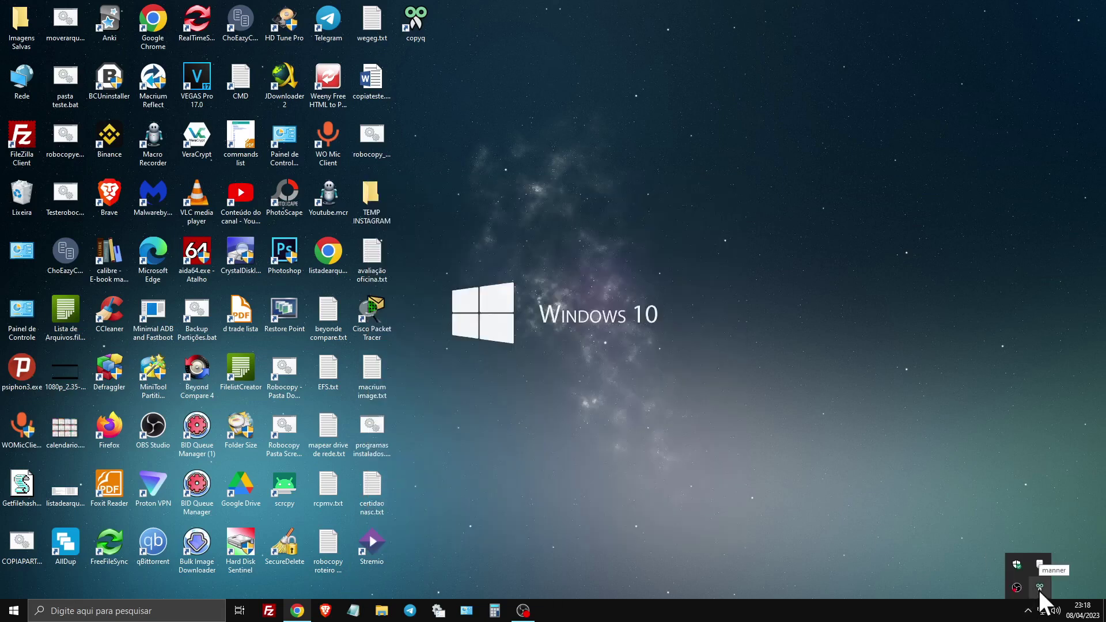
left_click(1040, 588)
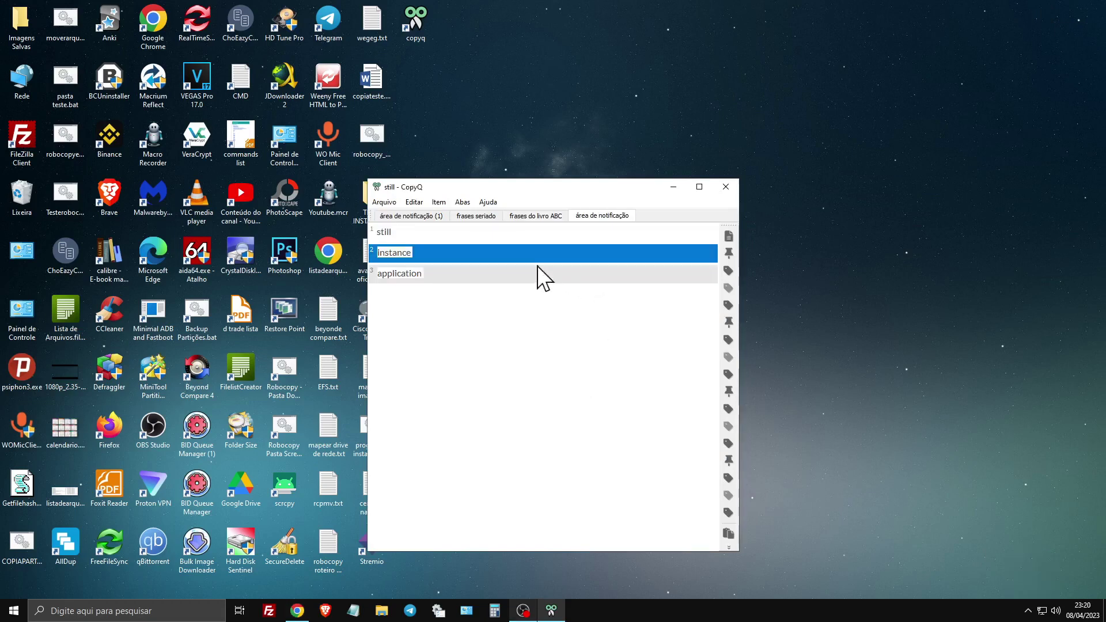
- Move all entries of the "área de notificação" tab into the "frases do livro ABC" tab and show that tab
left_click(511, 272)
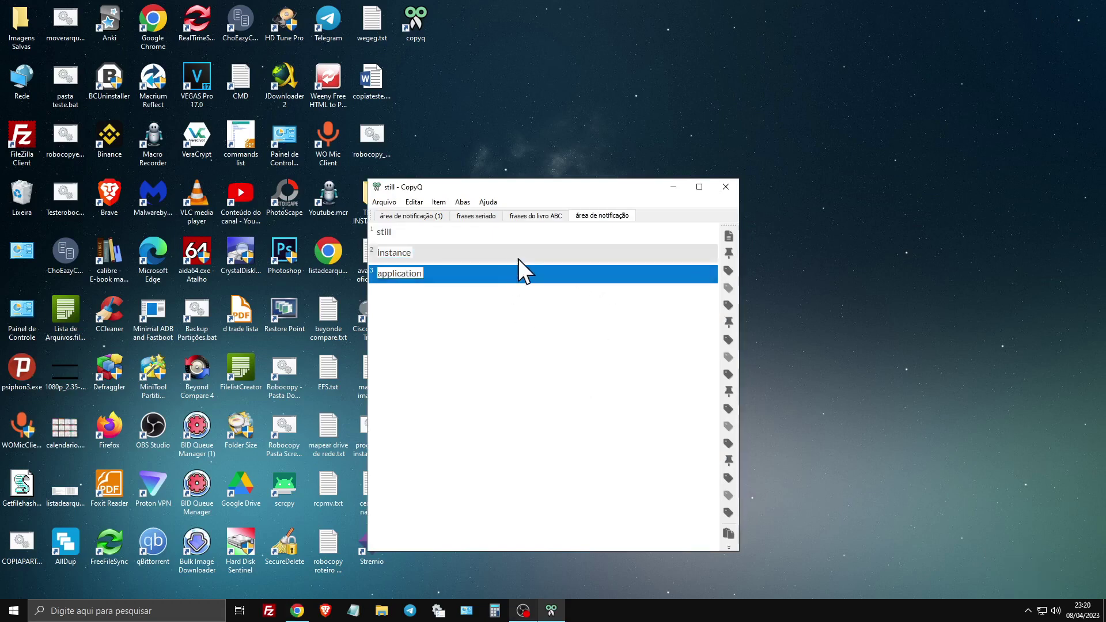
key("ctrl+a")
left_click_drag(562, 255, 538, 219)
left_click(538, 219)
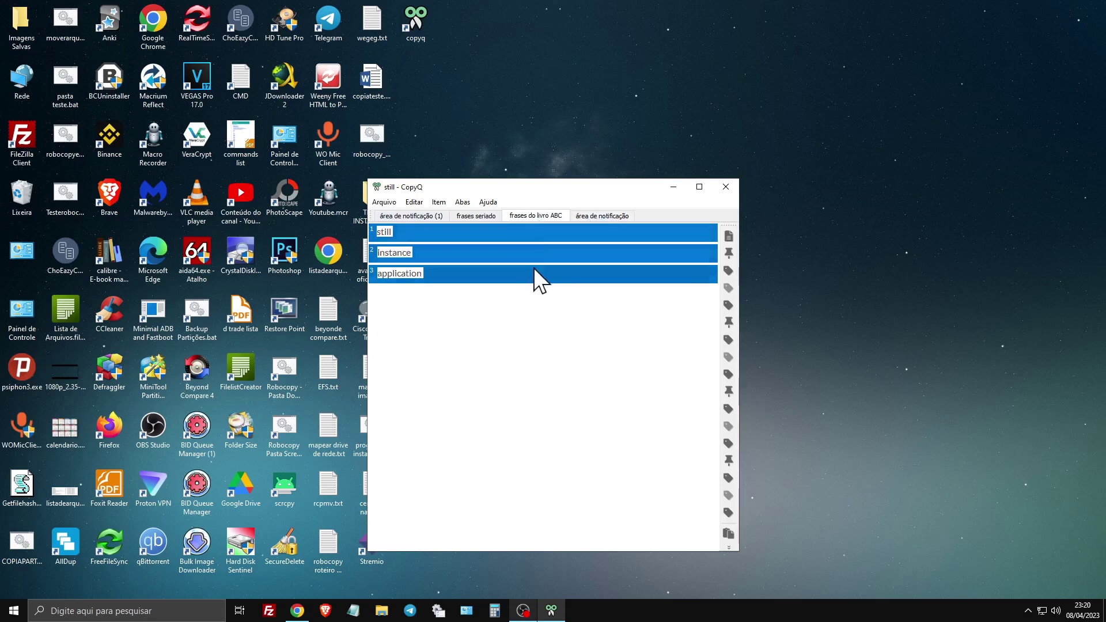
- Step through the entries in the "frases do livro ABC" tab and view the options available for the tab
left_click(534, 240)
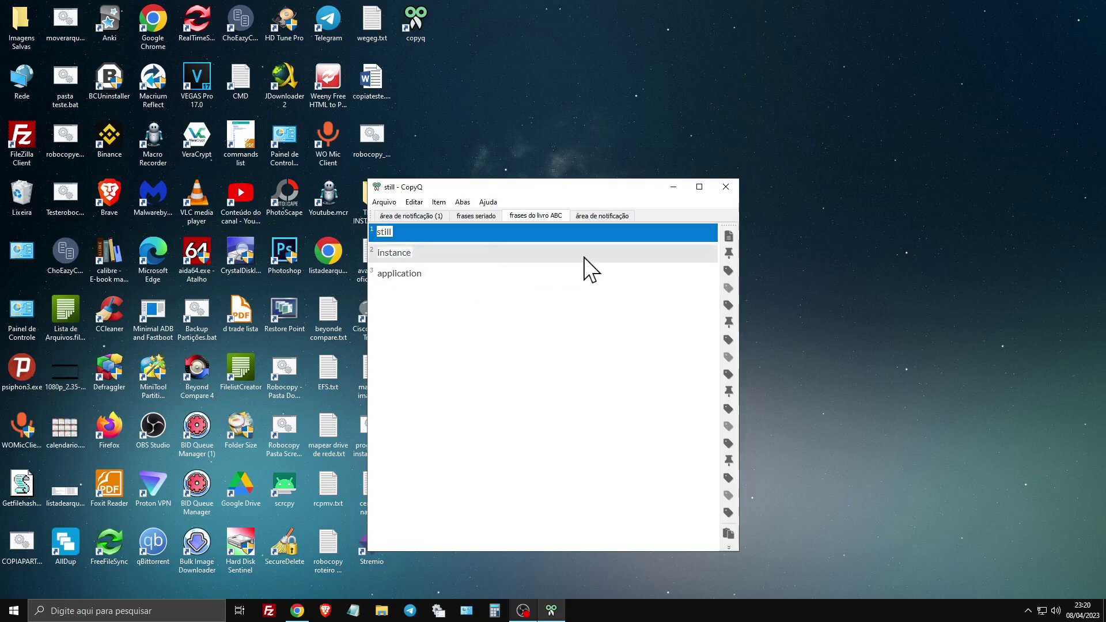
key("Down")
key("Down")
right_click(527, 214)
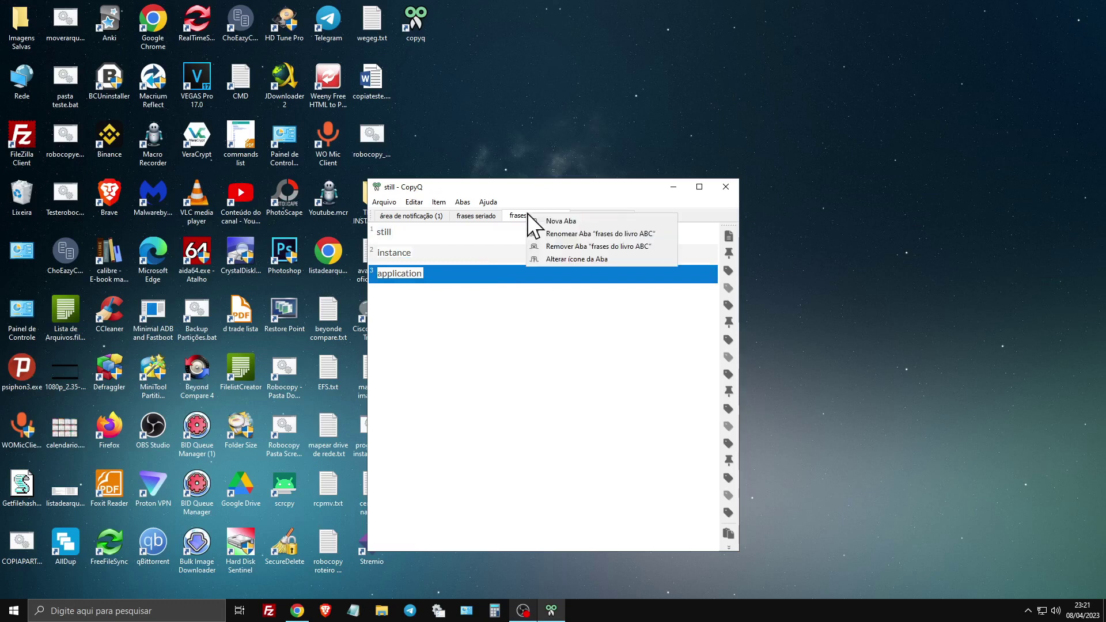
key("Escape")
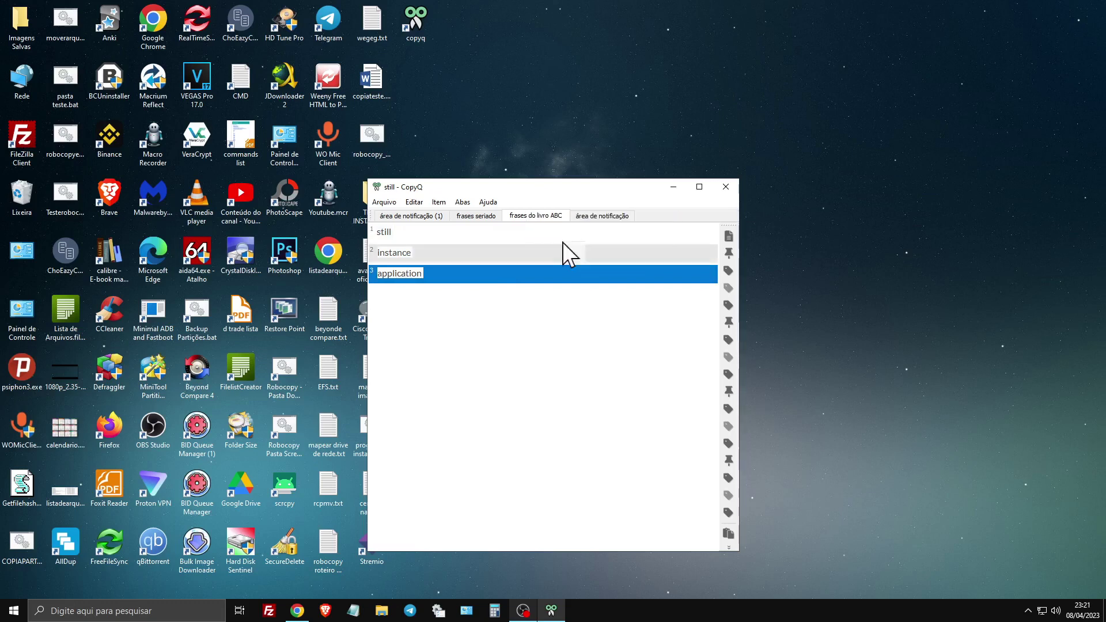
- Remove the "frases do livro ABC", "área de notificação" and "frases seriado" tabs
middle_click(538, 216)
left_click(564, 387)
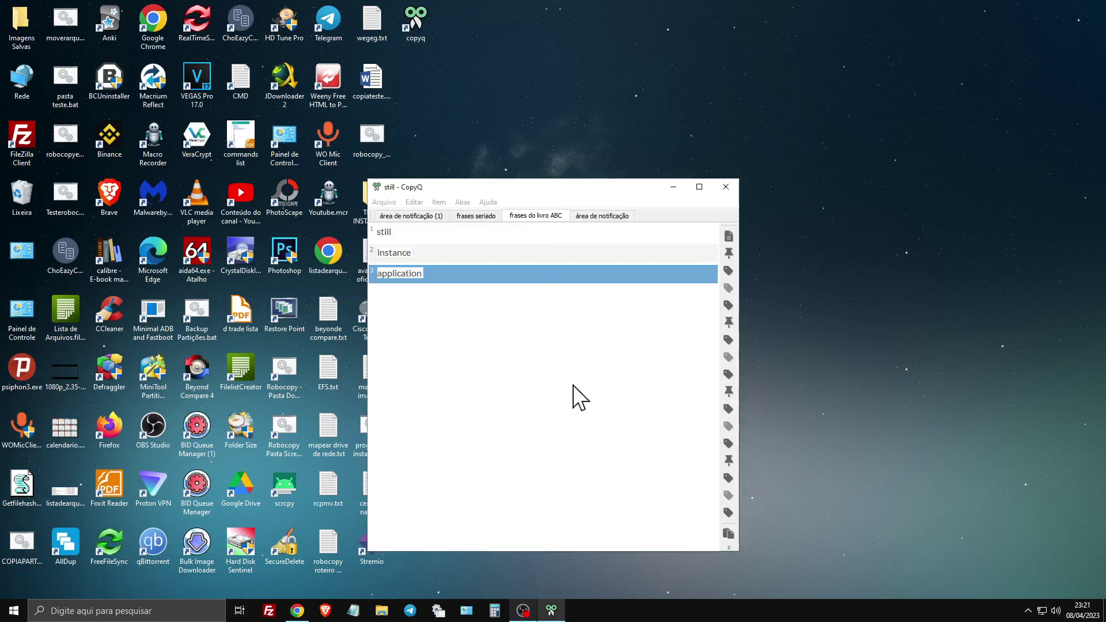
middle_click(540, 218)
left_click(573, 388)
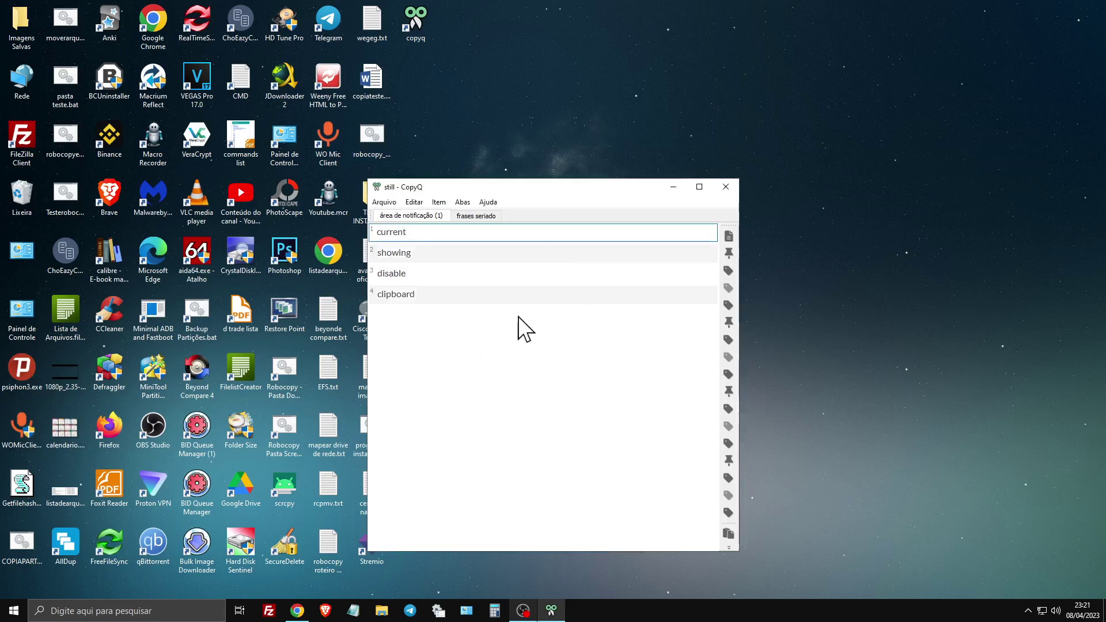
middle_click(476, 216)
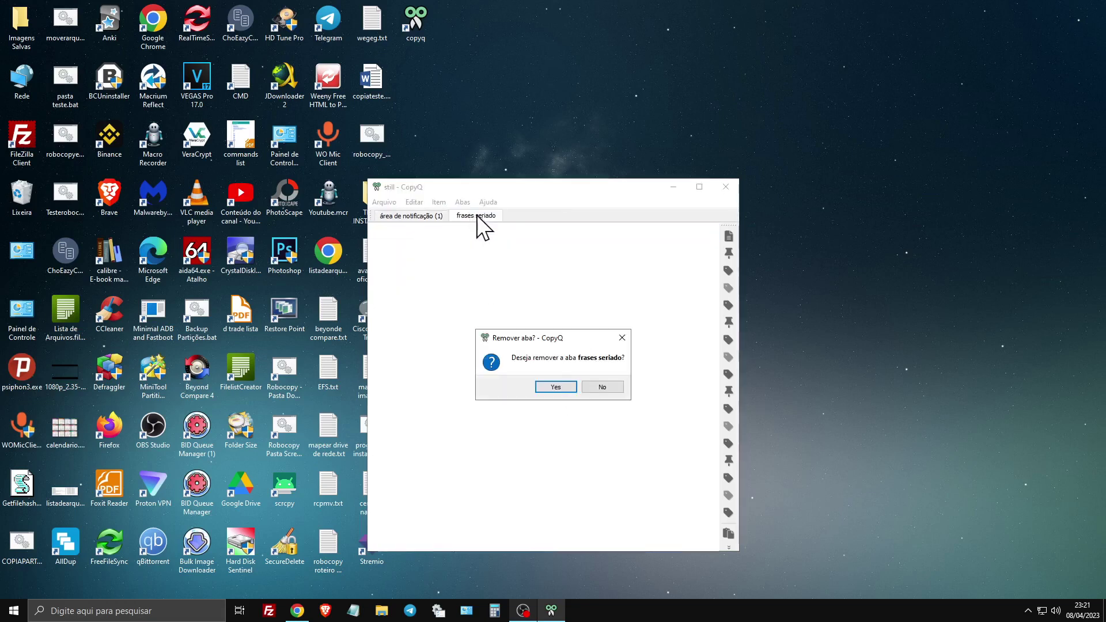
left_click(559, 385)
- View the commands and global shortcuts settings
left_click(383, 203)
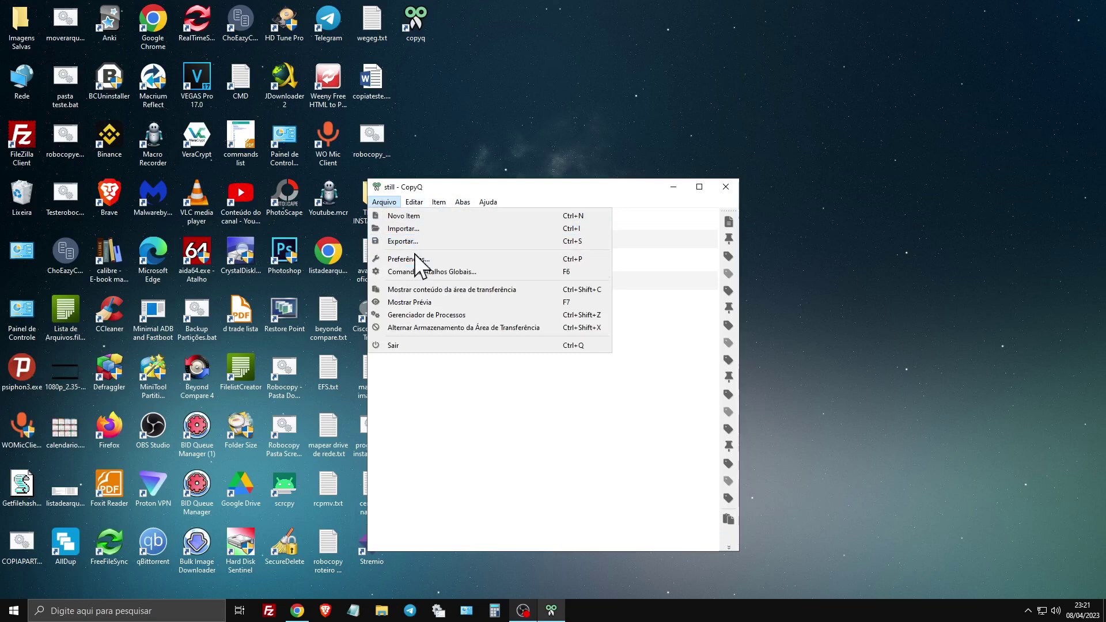
left_click(460, 272)
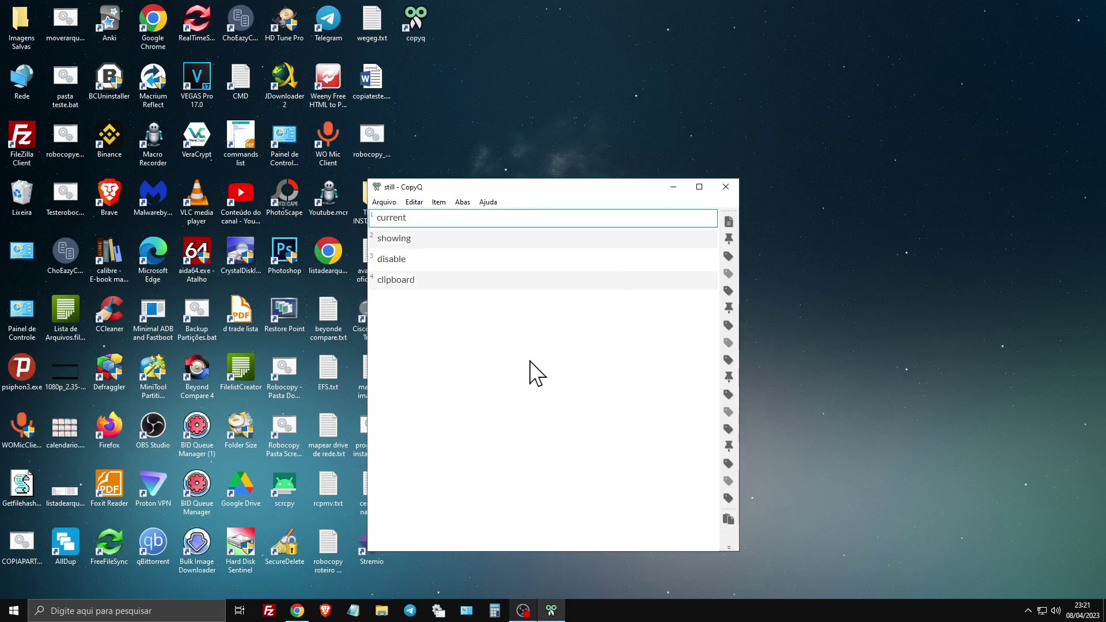
- Reorder the history by moving the "clipboard" entry above "disable", and select the "disable" entry
left_click(461, 239)
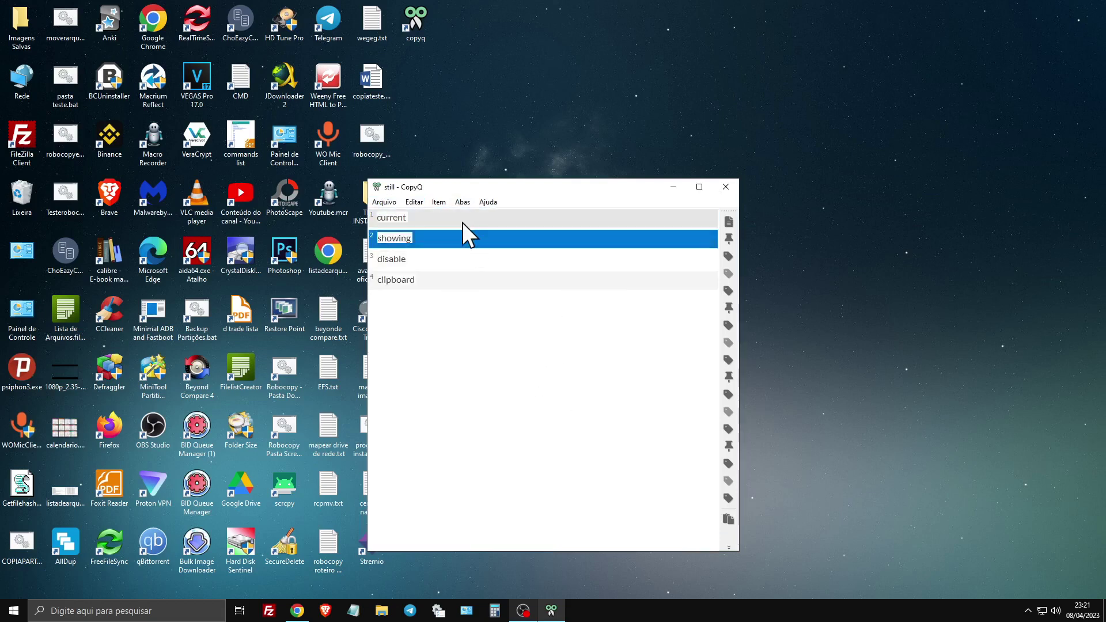
left_click(492, 224)
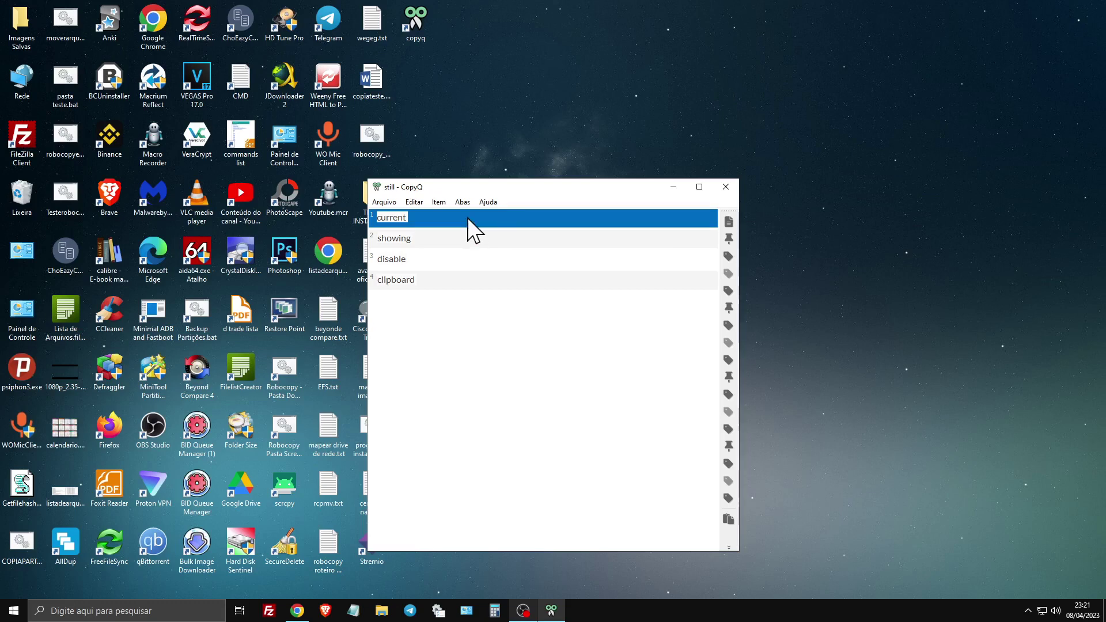
left_click(453, 238)
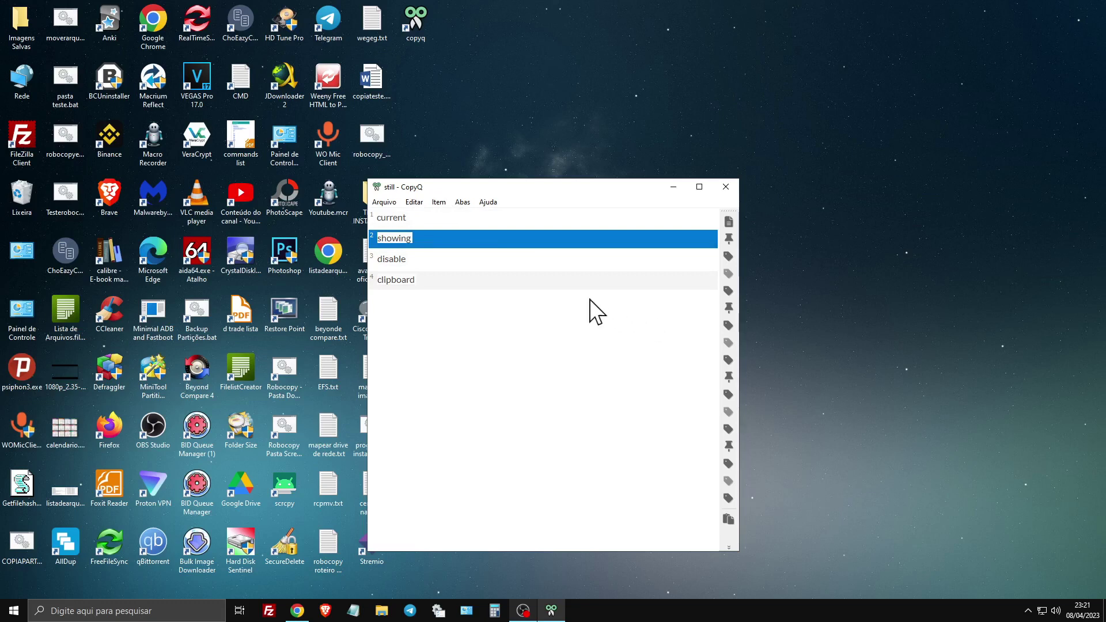
left_click(585, 281)
left_click_drag(512, 284, 507, 253)
left_click(486, 278)
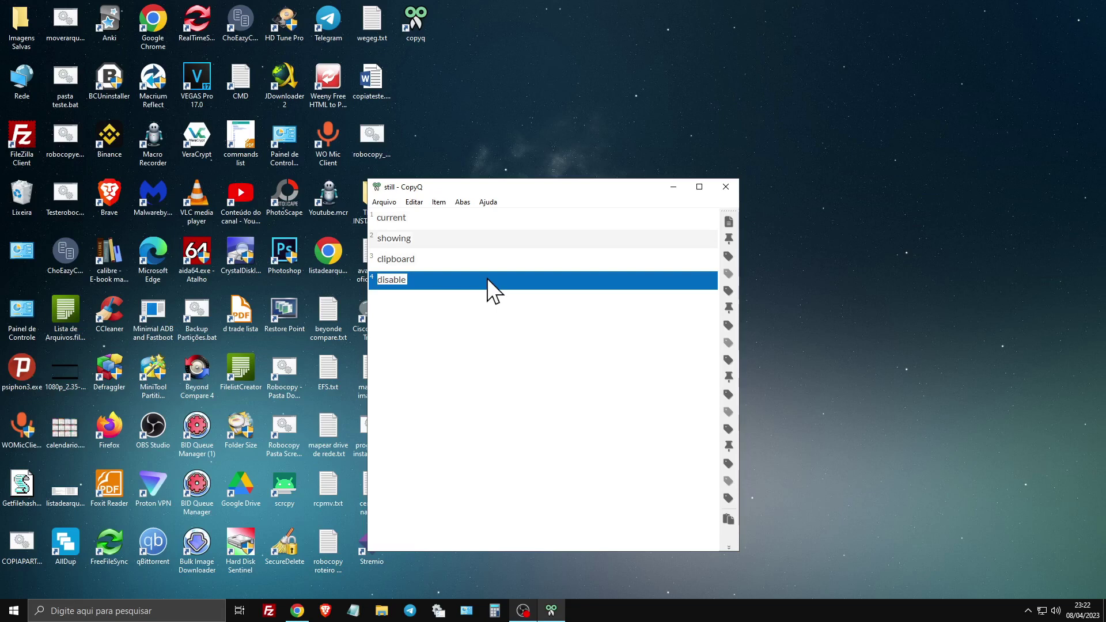
- Delete all four entries from the history: "current", "showing", "clipboard" and "disable"
key("Home")
key("Down")
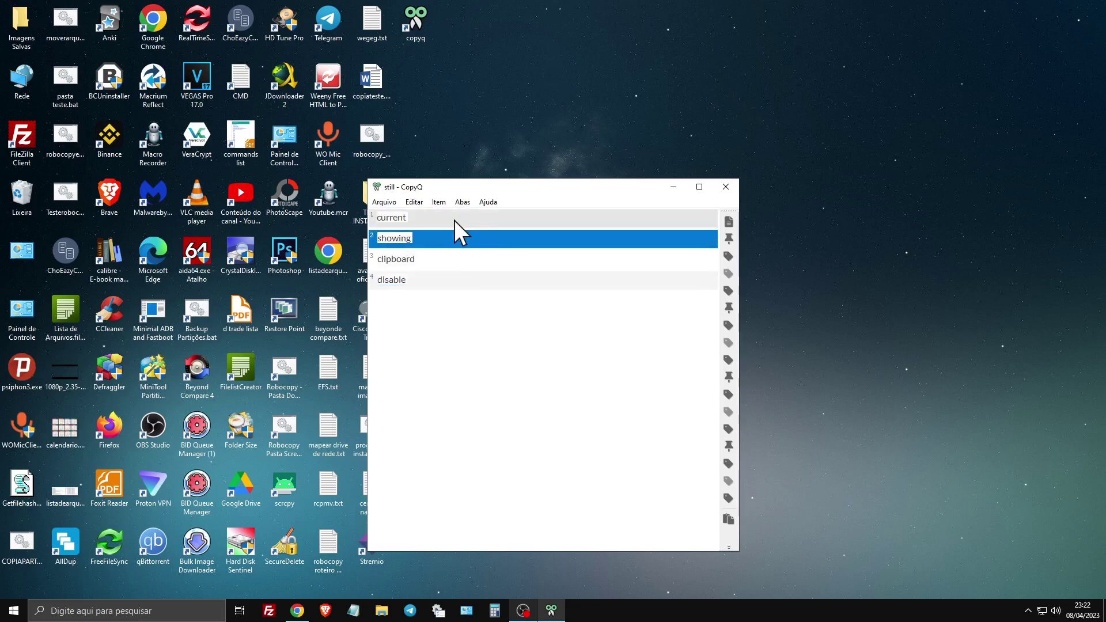
left_click(482, 216)
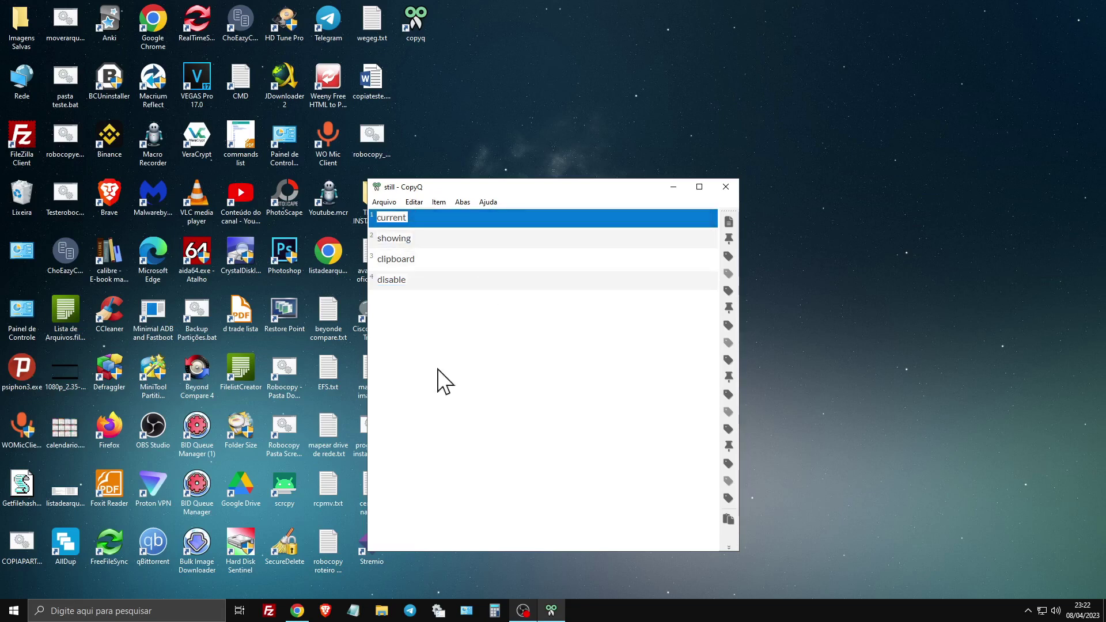
key("ctrl+a")
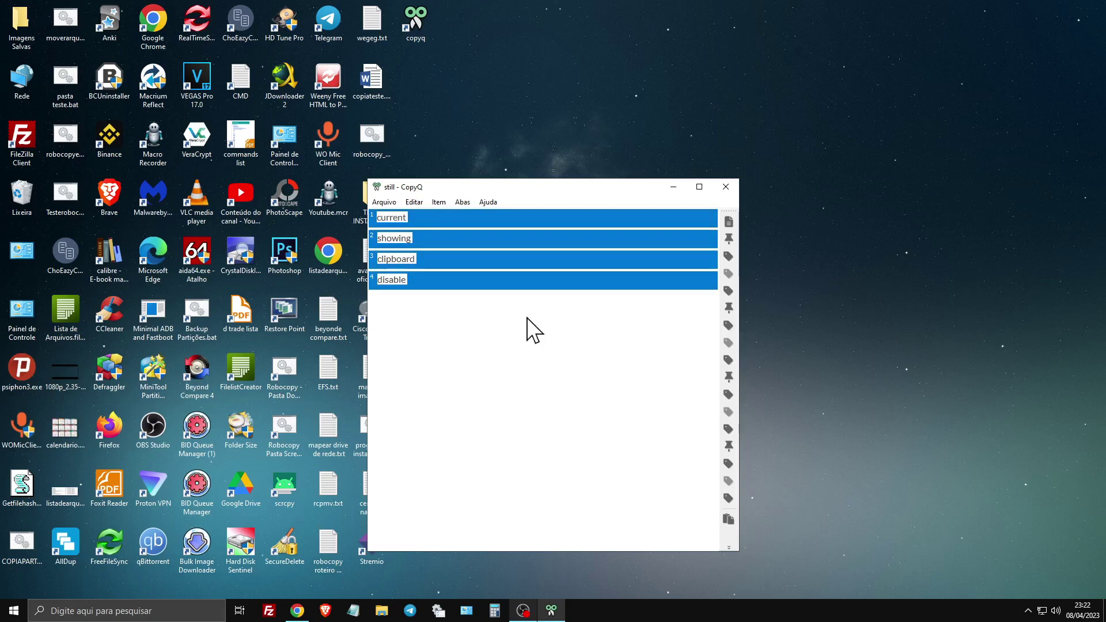
key("Delete")
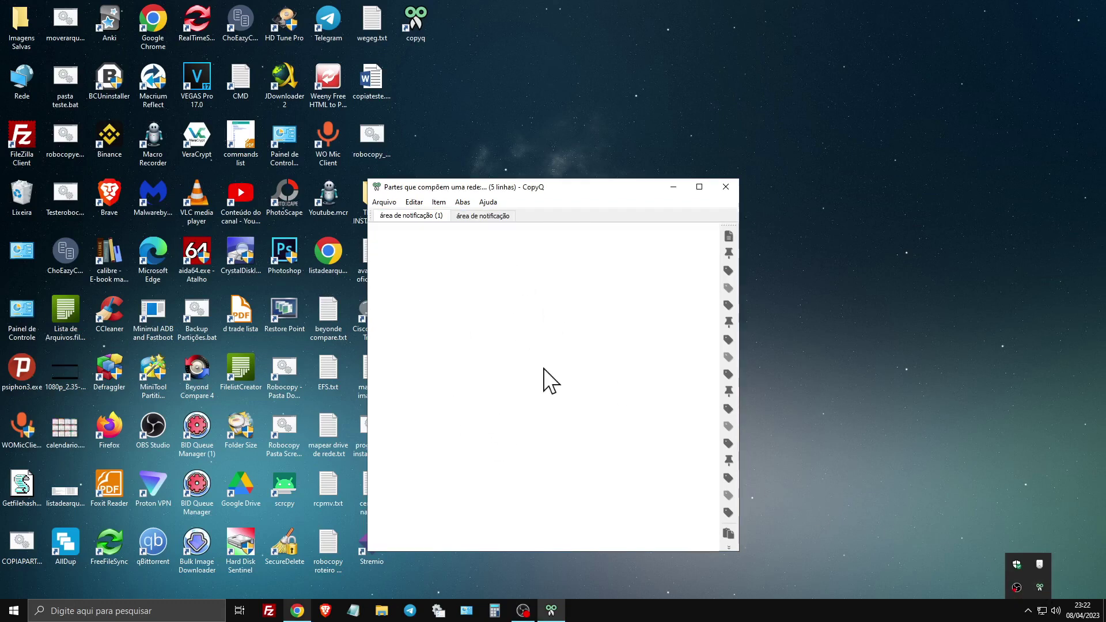
- In the "área de notificação" tab, move "O que é uma rede?" to first place and "Dois computadores estão interconectados" to second
left_click(462, 180)
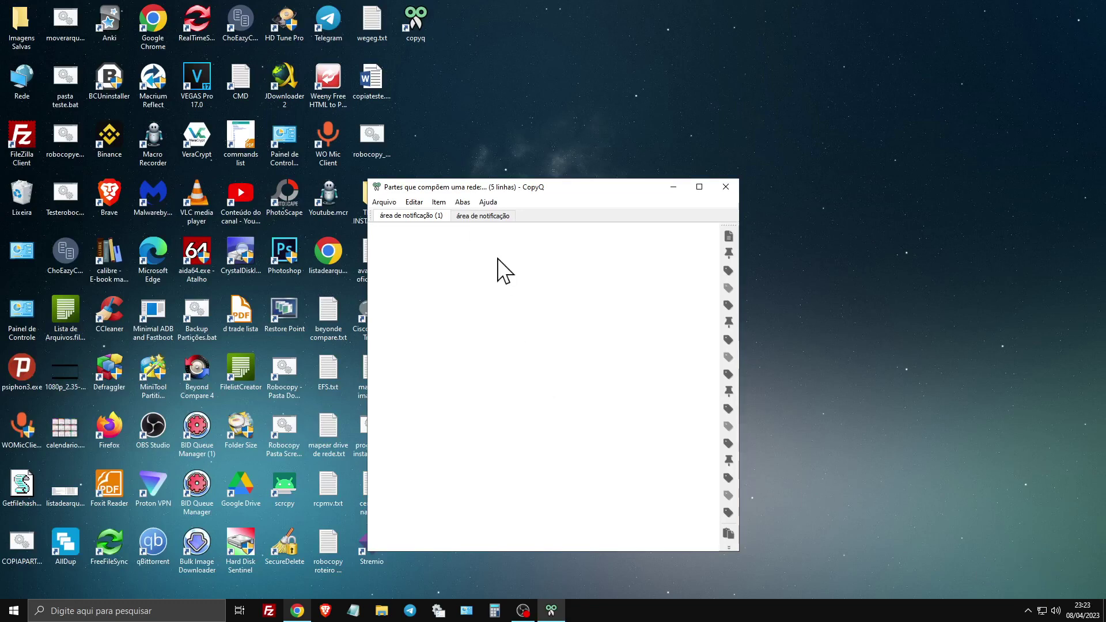
left_click(483, 215)
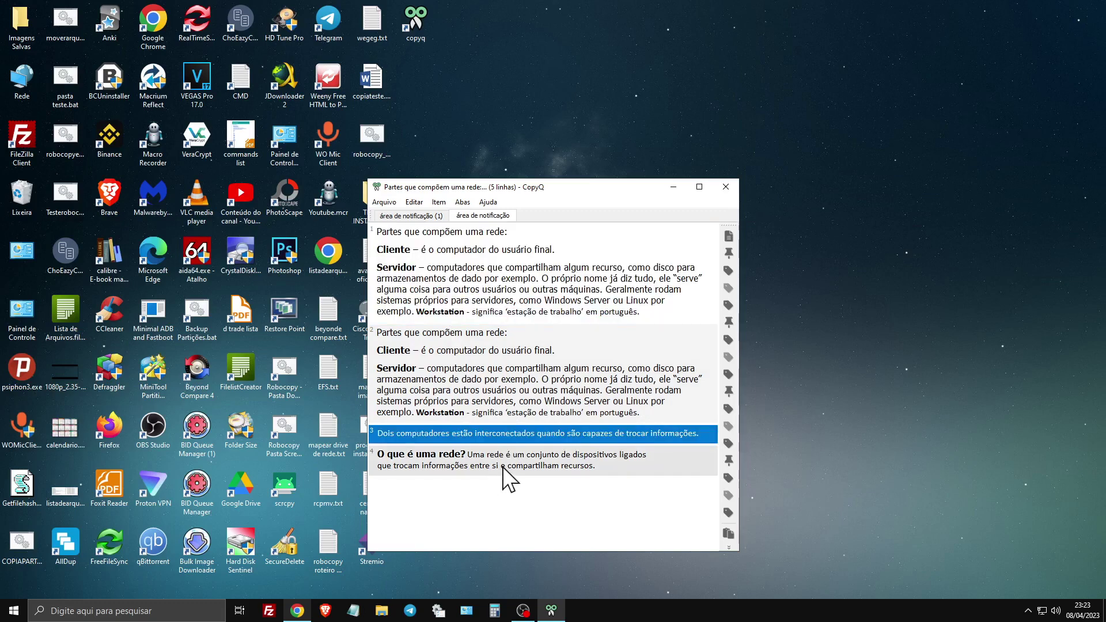
left_click(457, 452)
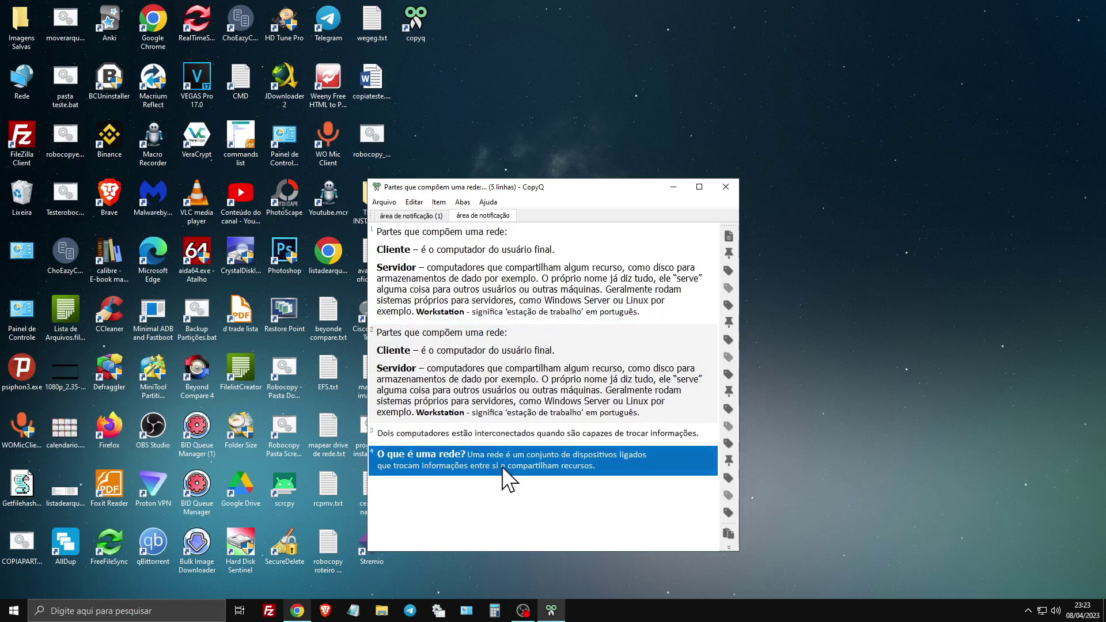
left_click_drag(503, 467, 471, 232)
left_click_drag(466, 276, 462, 256)
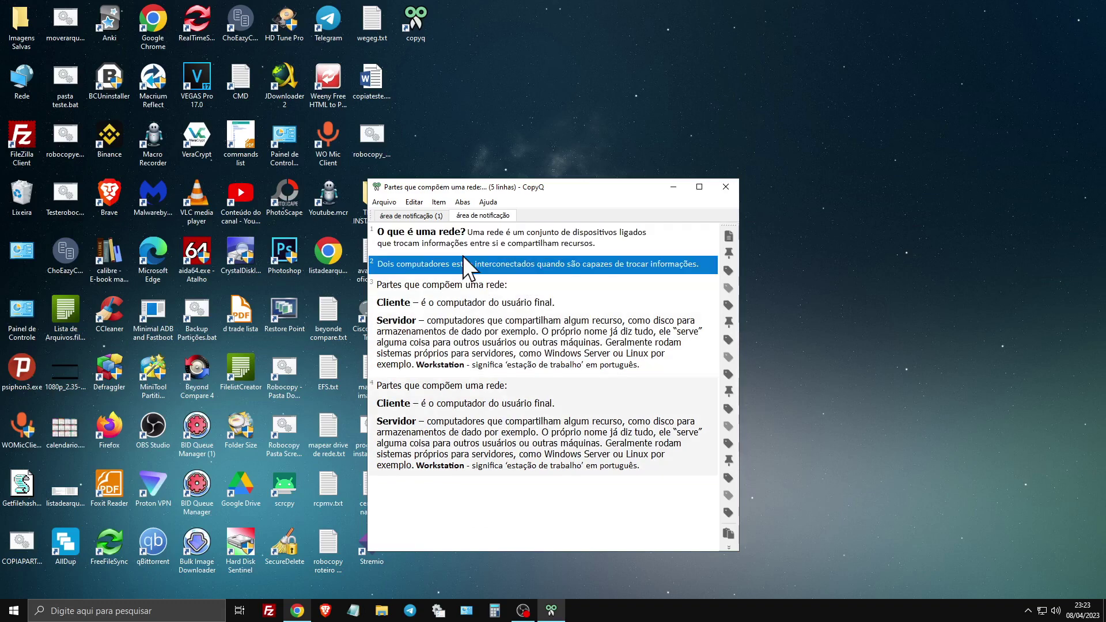
- Delete the duplicate "Partes que compõem uma rede" entry at the end of the list
left_click(453, 416)
left_click(502, 332)
left_click(537, 432)
key("Delete")
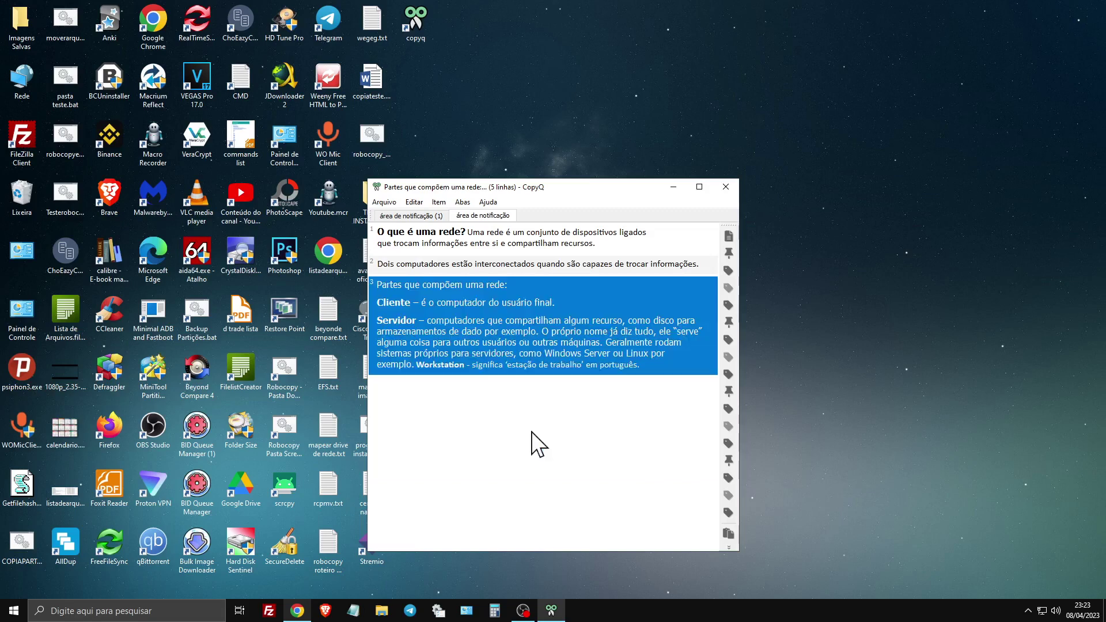
- Copy all three network entries together and paste them into a blank Word document
left_click(441, 237)
left_click(469, 349)
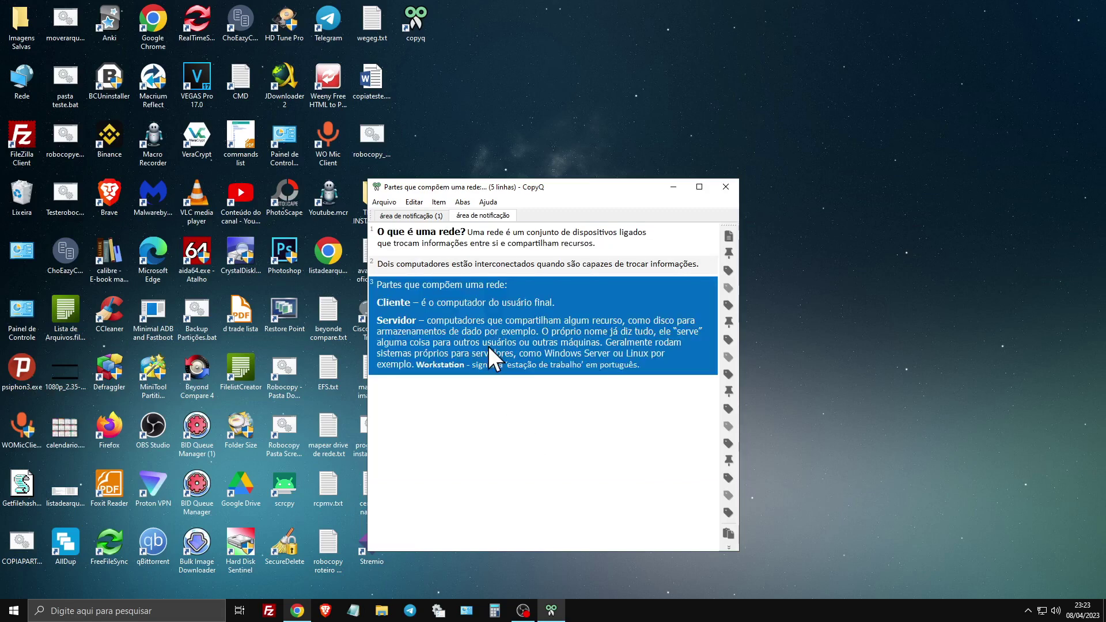
key("ctrl+a")
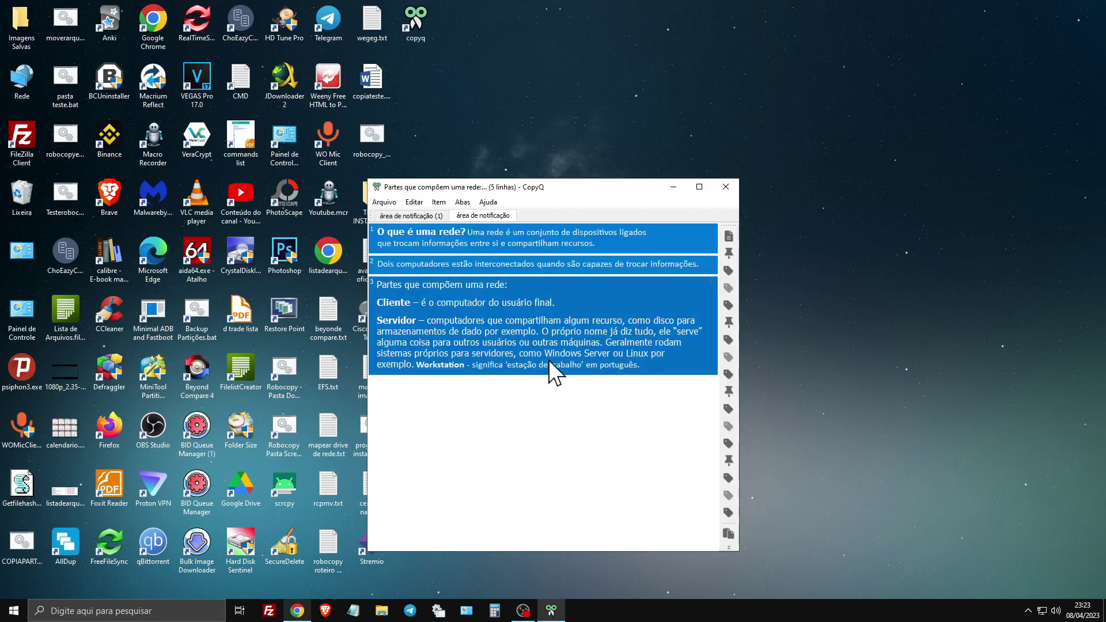
key("ctrl+c")
key("super")
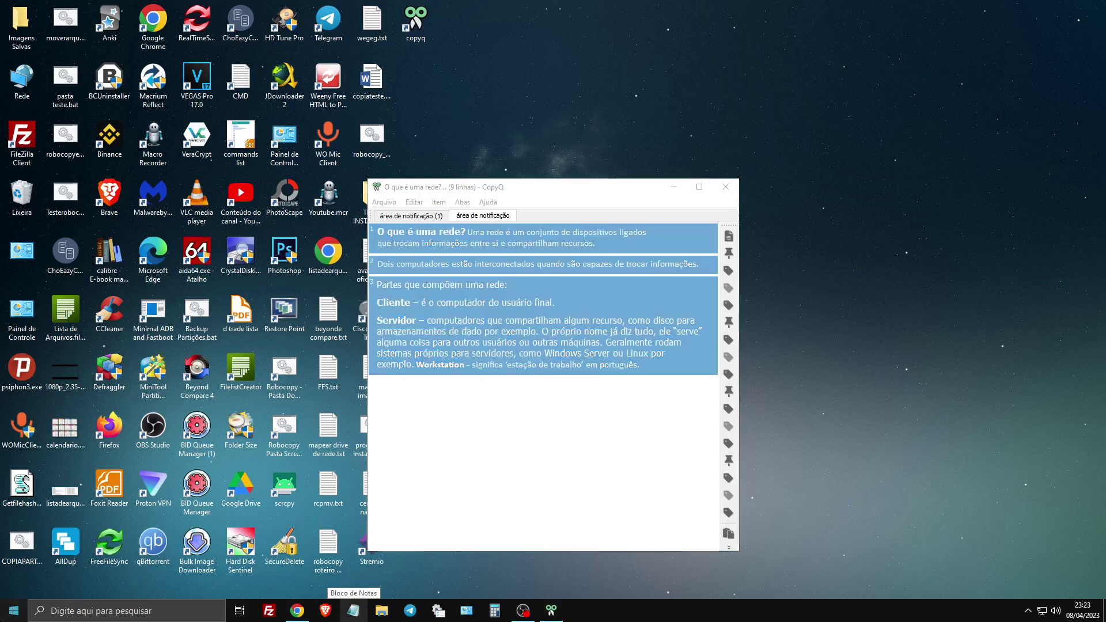
left_click(214, 345)
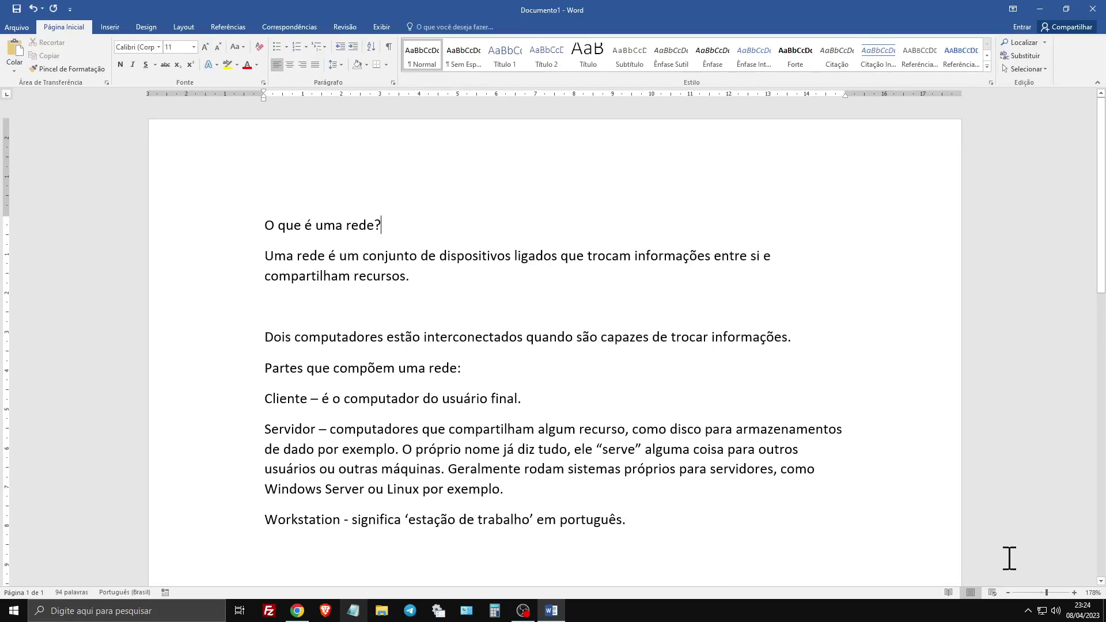
- Bring CopyQ back up from the notification area and examine the order of the entries in the "área de notificação" tab
left_click(1029, 611)
left_click(1039, 588)
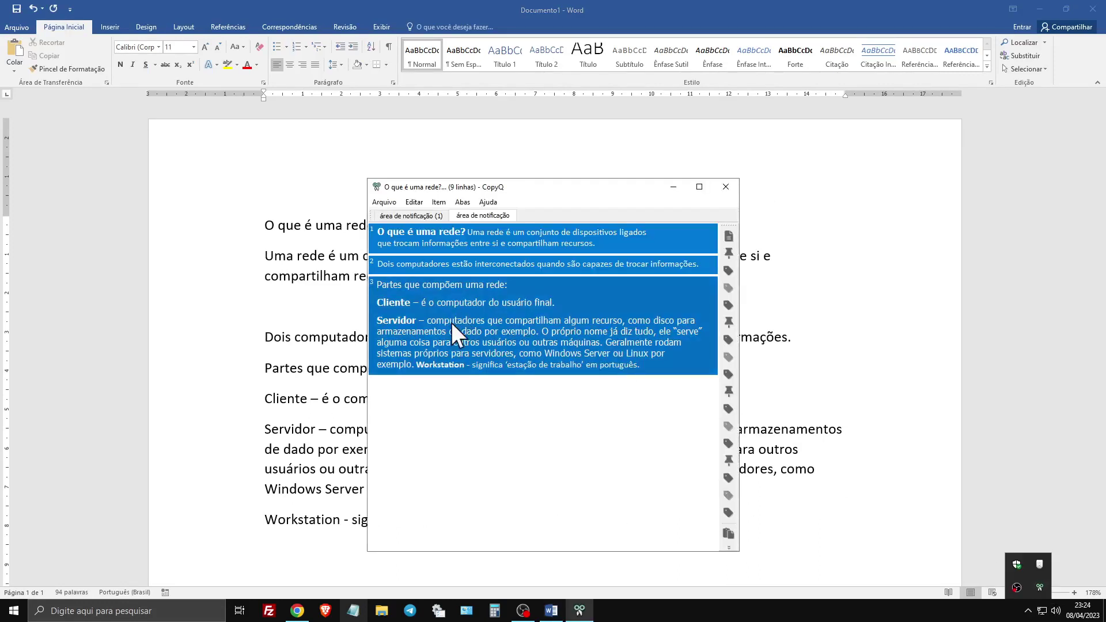
left_click(559, 289)
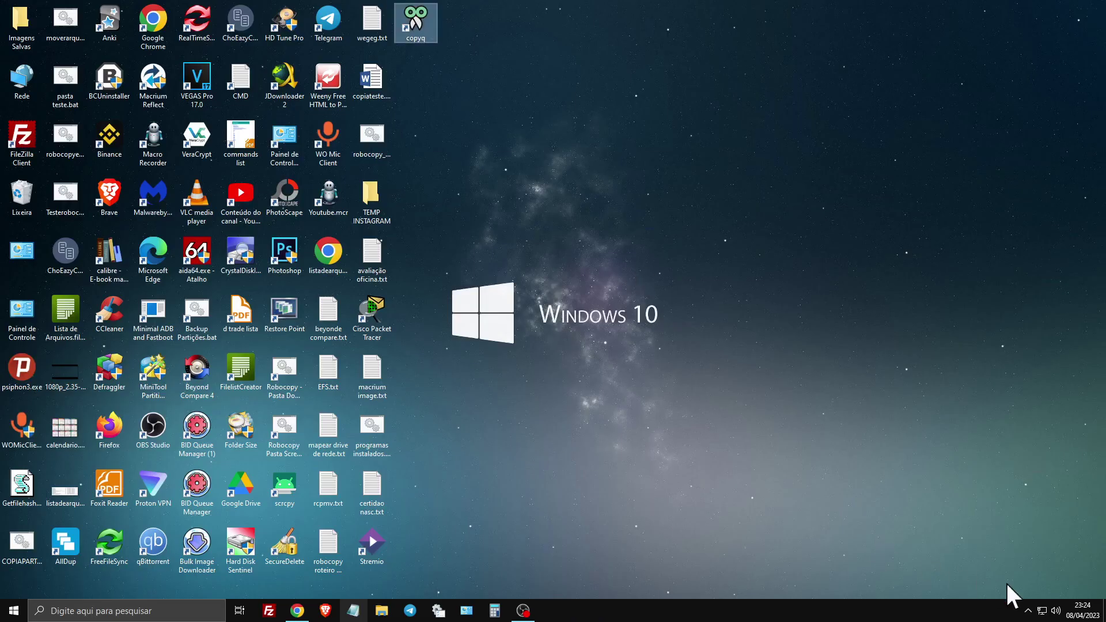
left_click(1028, 618)
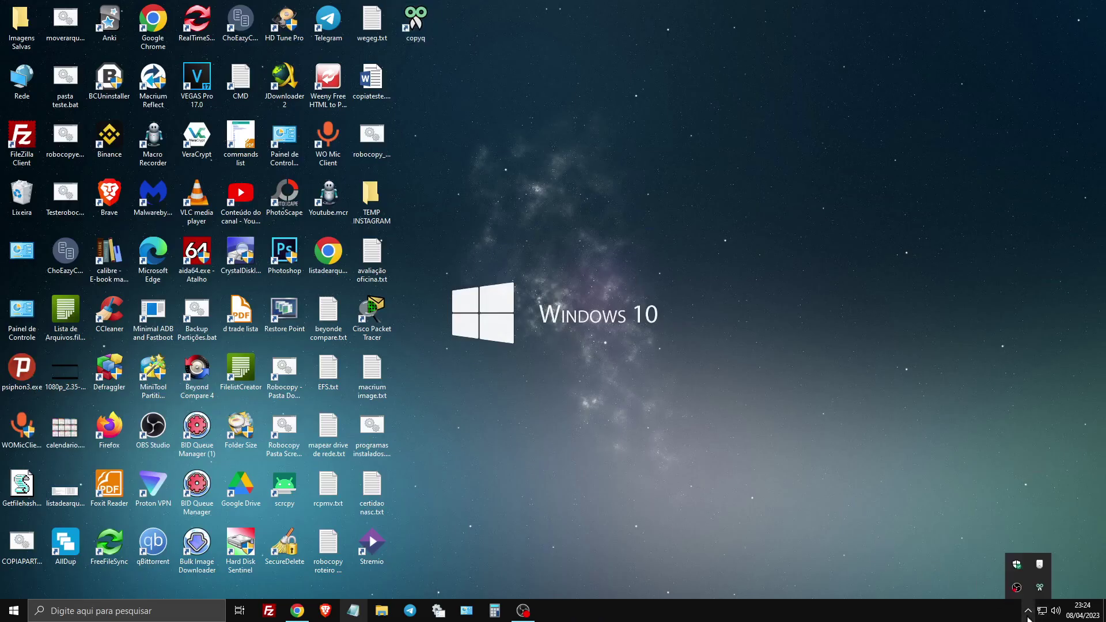
left_click(1038, 589)
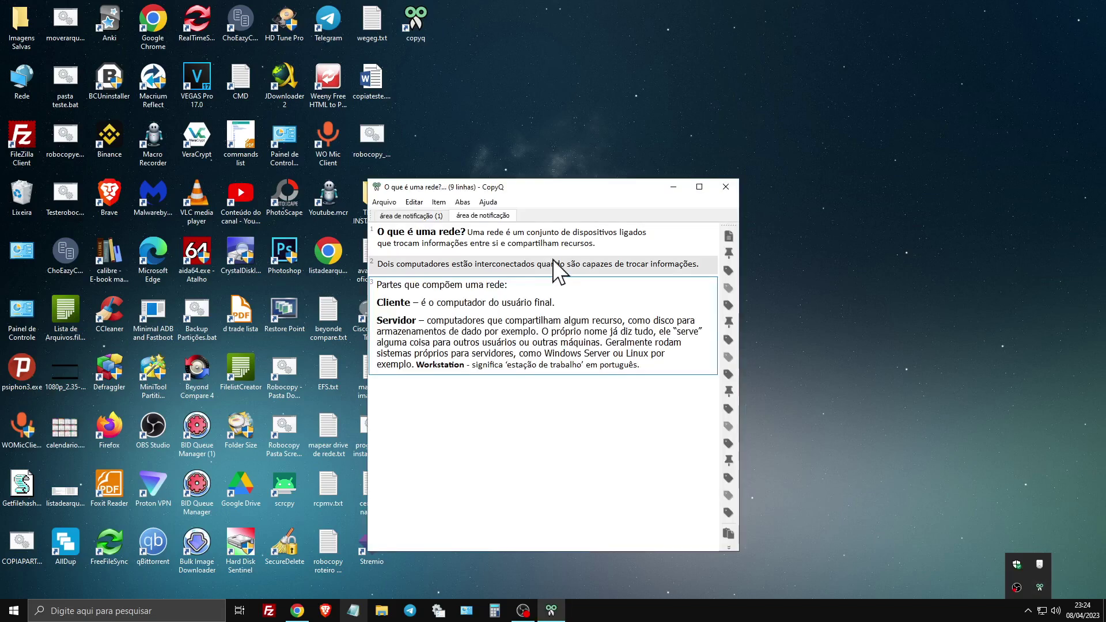
left_click(511, 297)
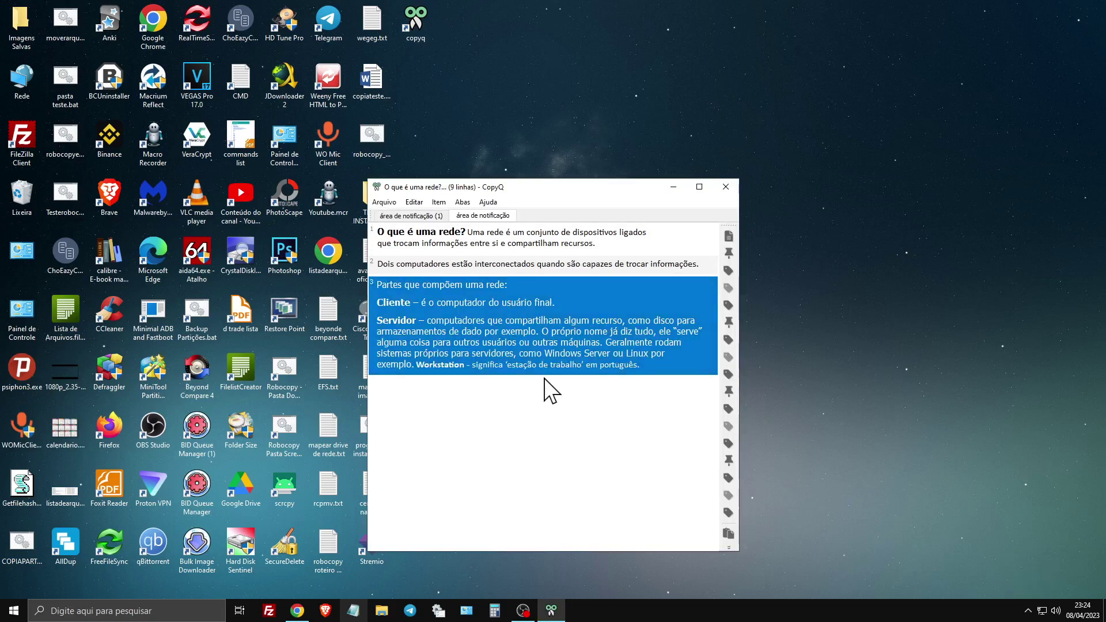
left_click(490, 264)
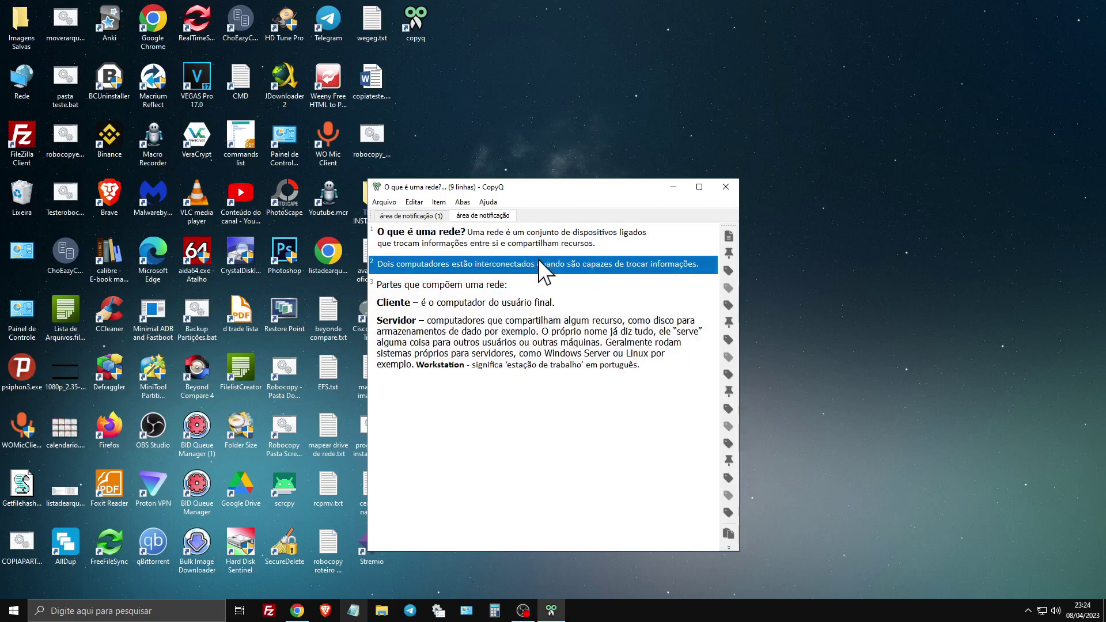
left_click(542, 310)
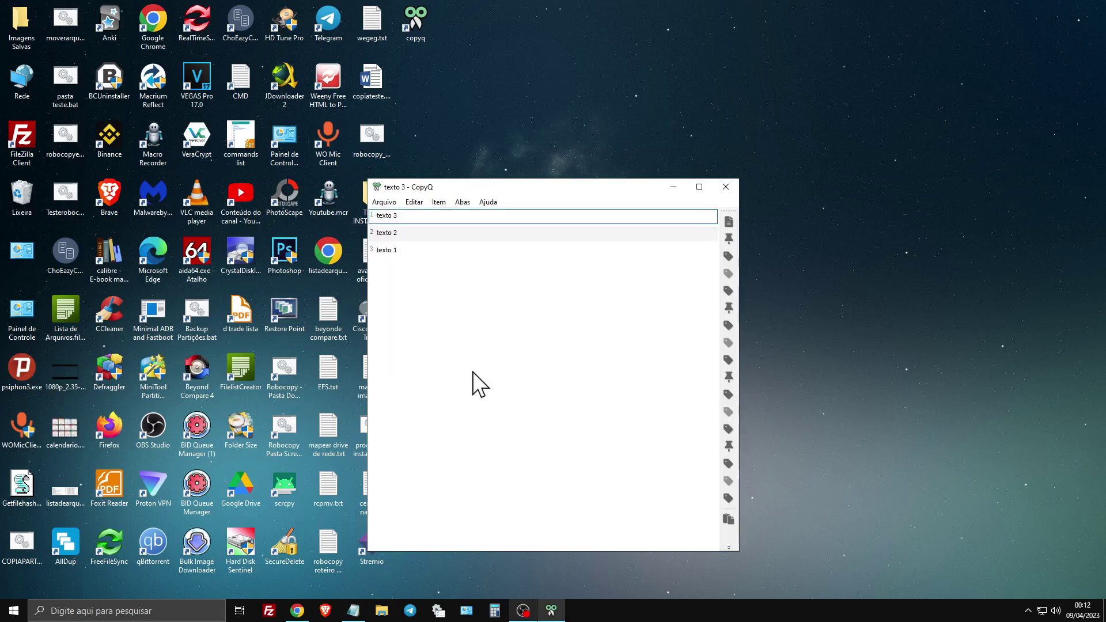
- Select the entries "texto 3", "texto 2" and "texto 1" and invert their order
key("Down")
key("Up")
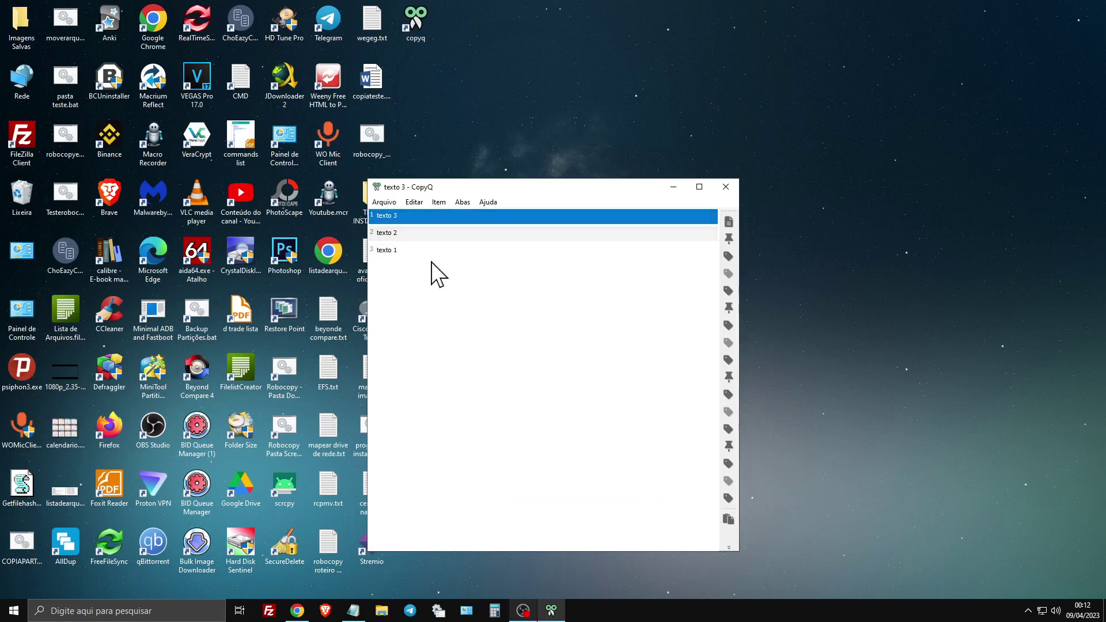
left_click(498, 334)
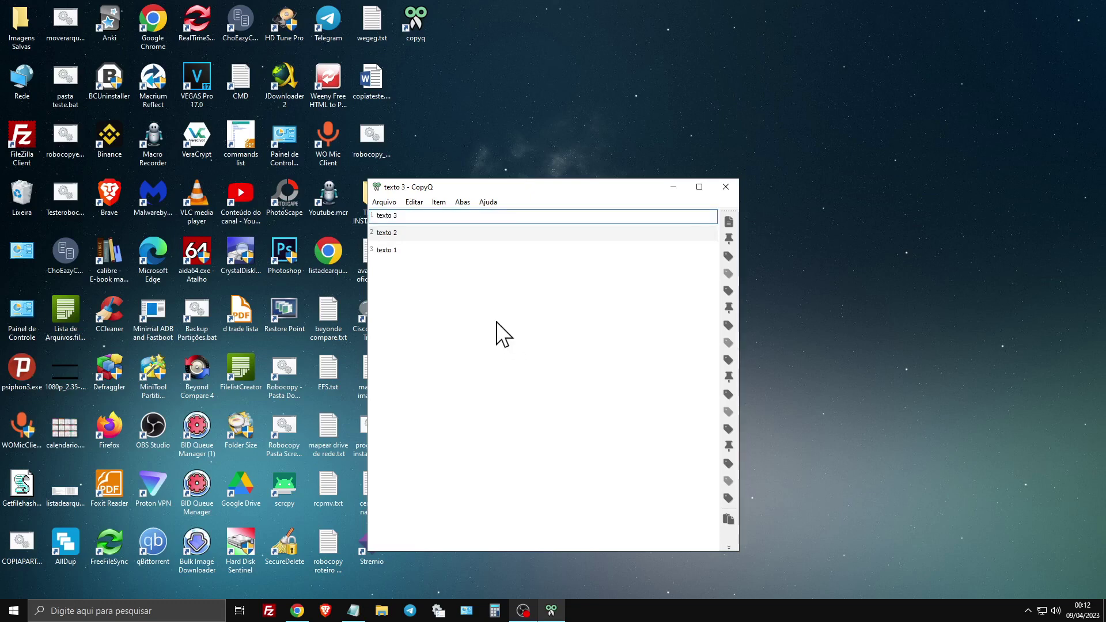
key("ctrl+a")
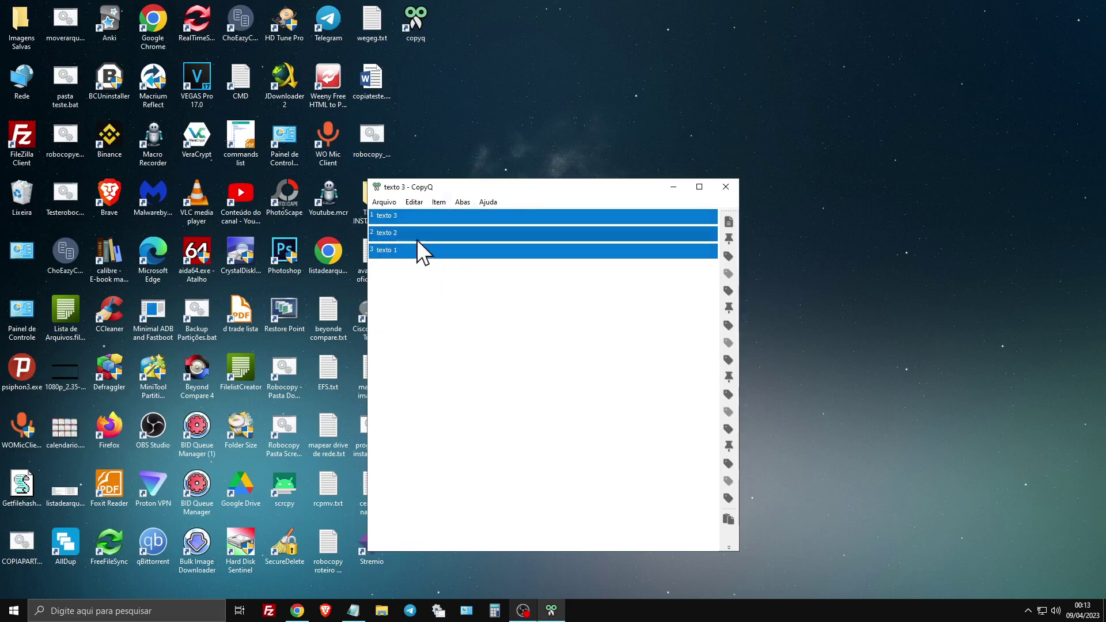
key("alt+i")
key("Escape")
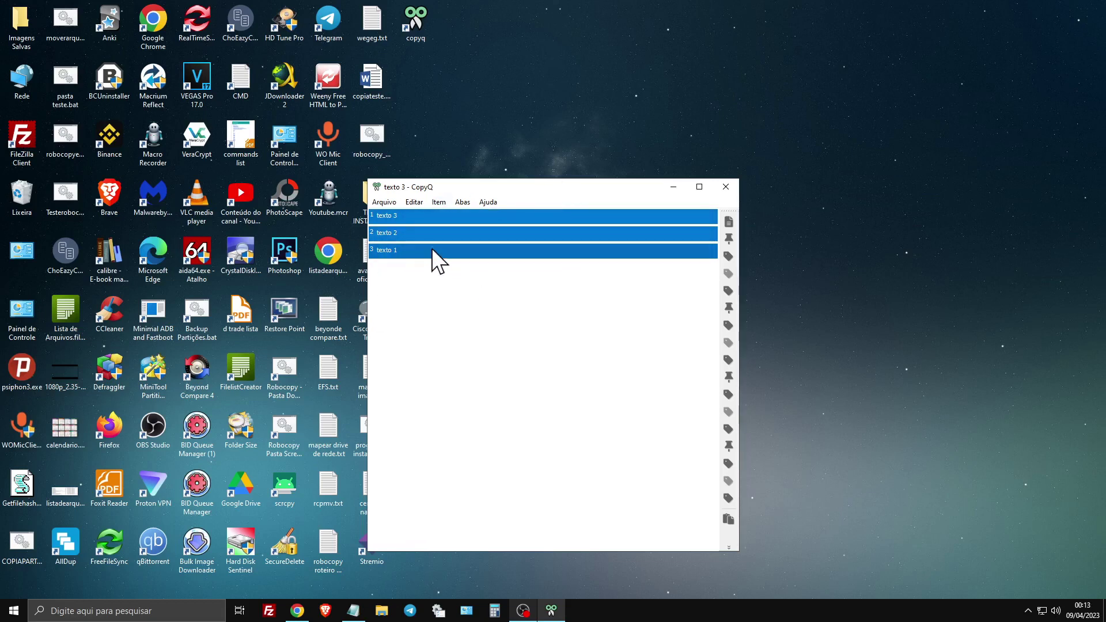
key("alt+e")
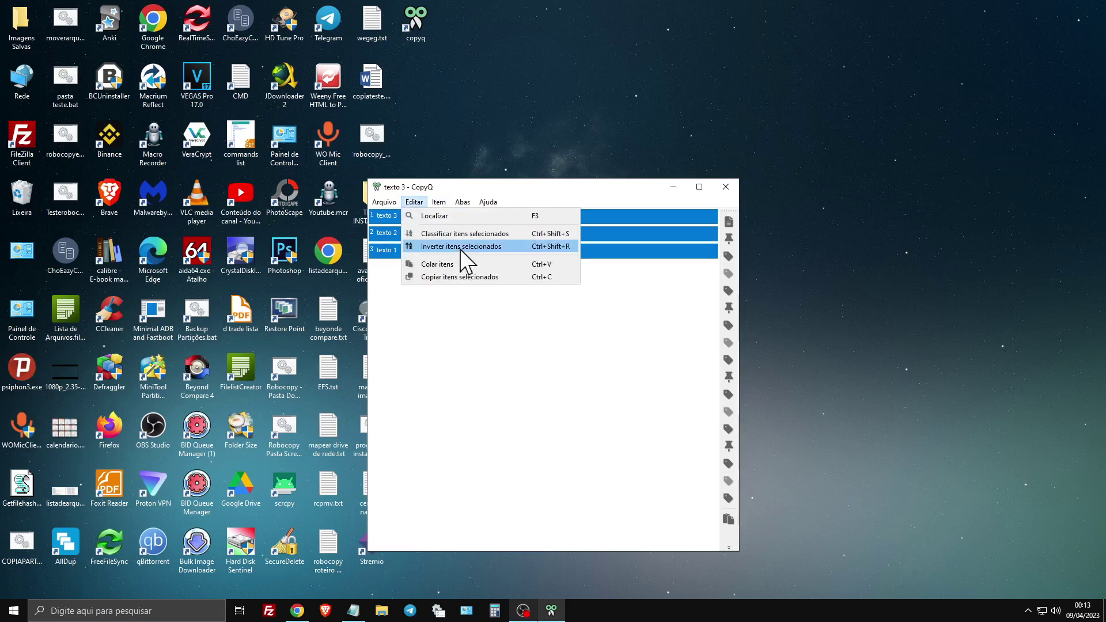
left_click(502, 249)
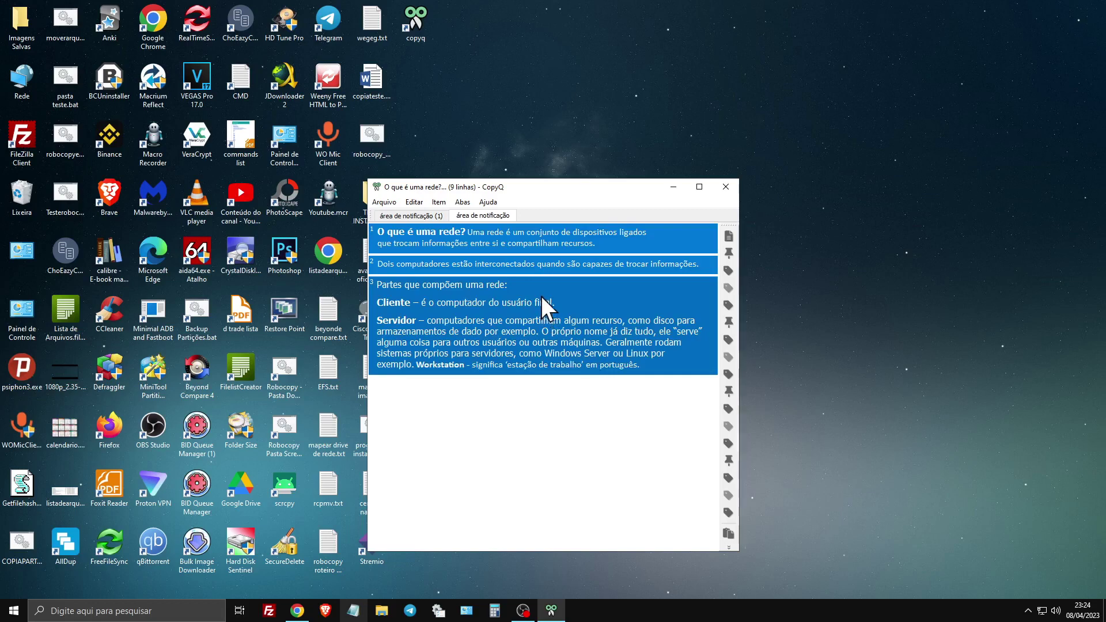
- Delete all the network entries and remove the emptied "área de notificação" tab
key("Delete")
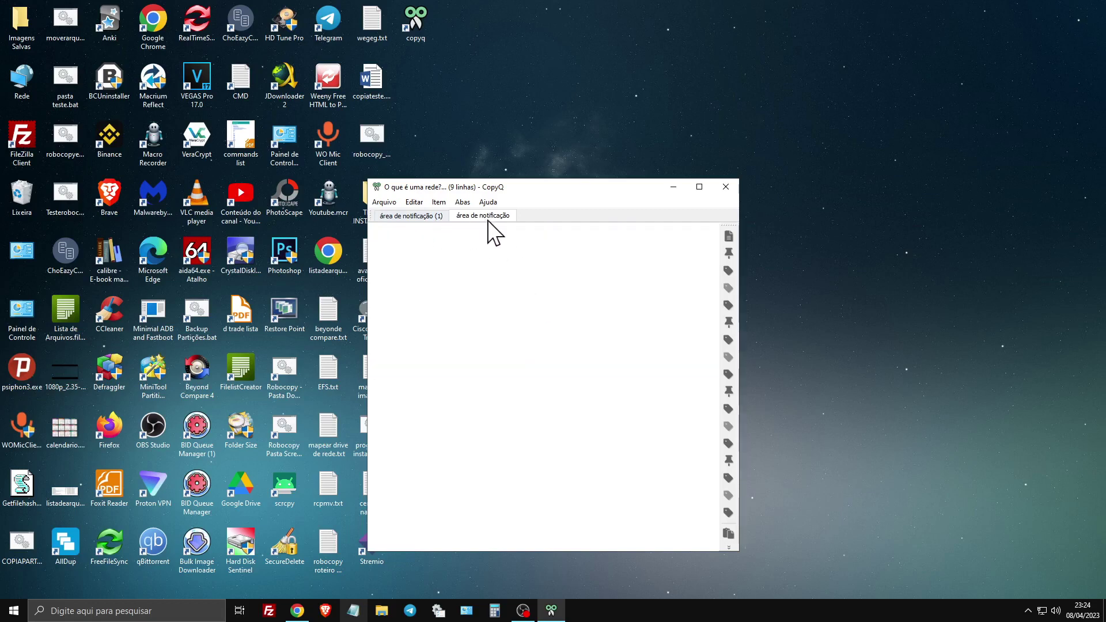
key("ctrl+w")
key("Return")
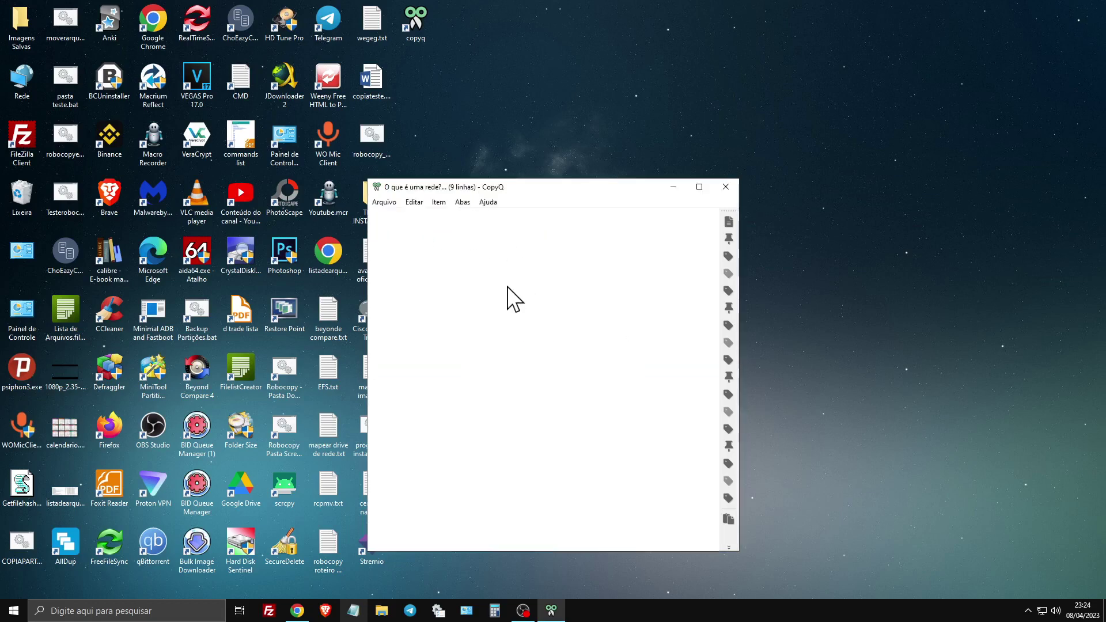